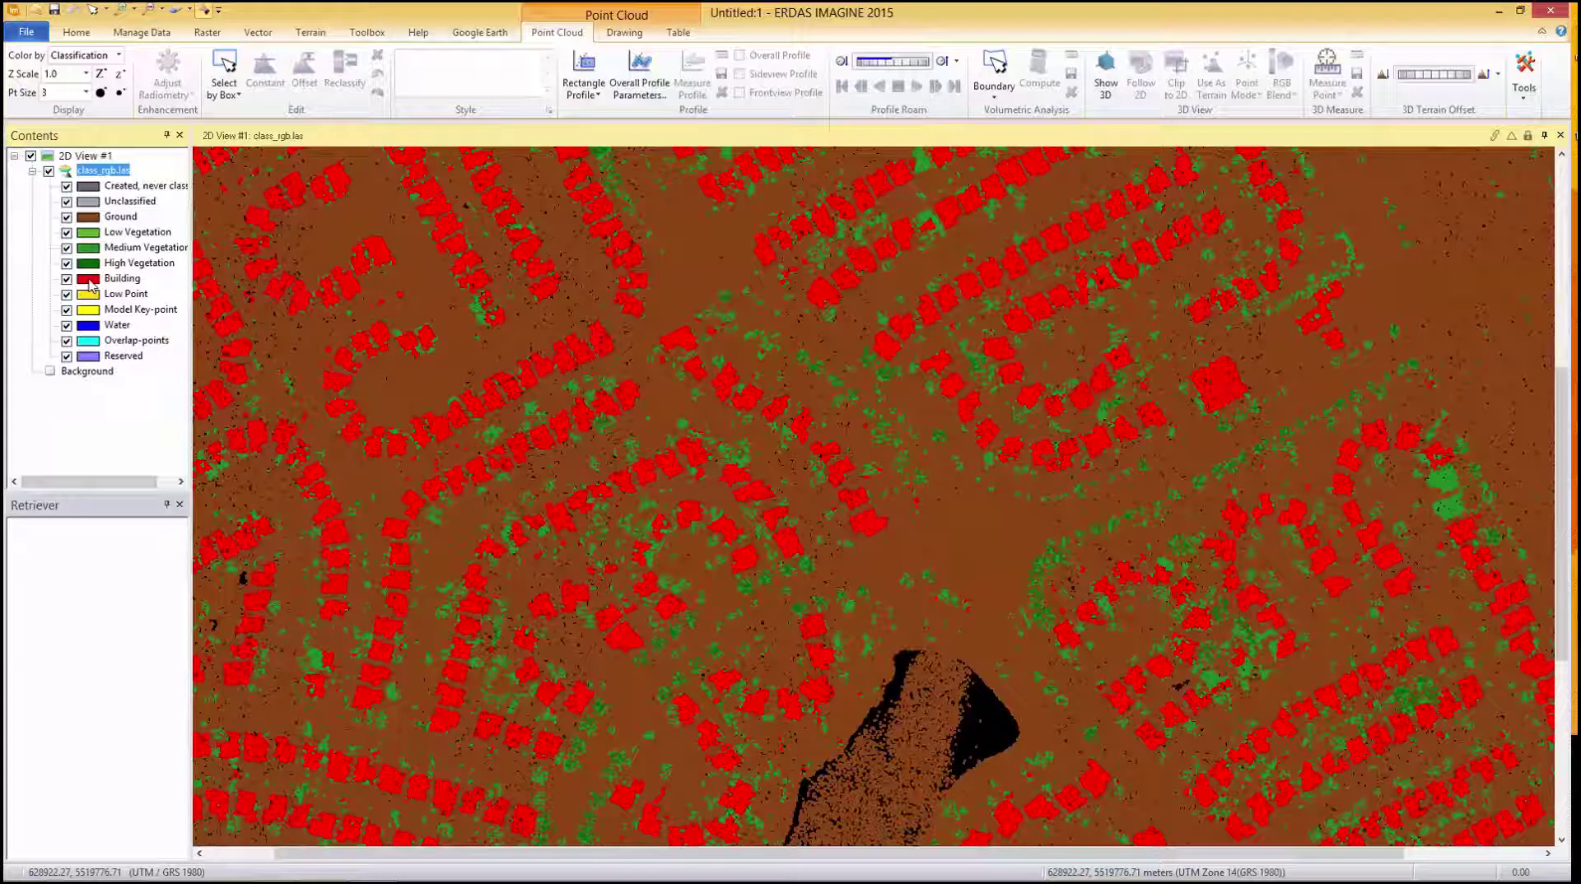
Step: Change the display colour of the Building class in class_rgb.las to light blue
{"action": "left_click", "coordinate": [90, 283]}
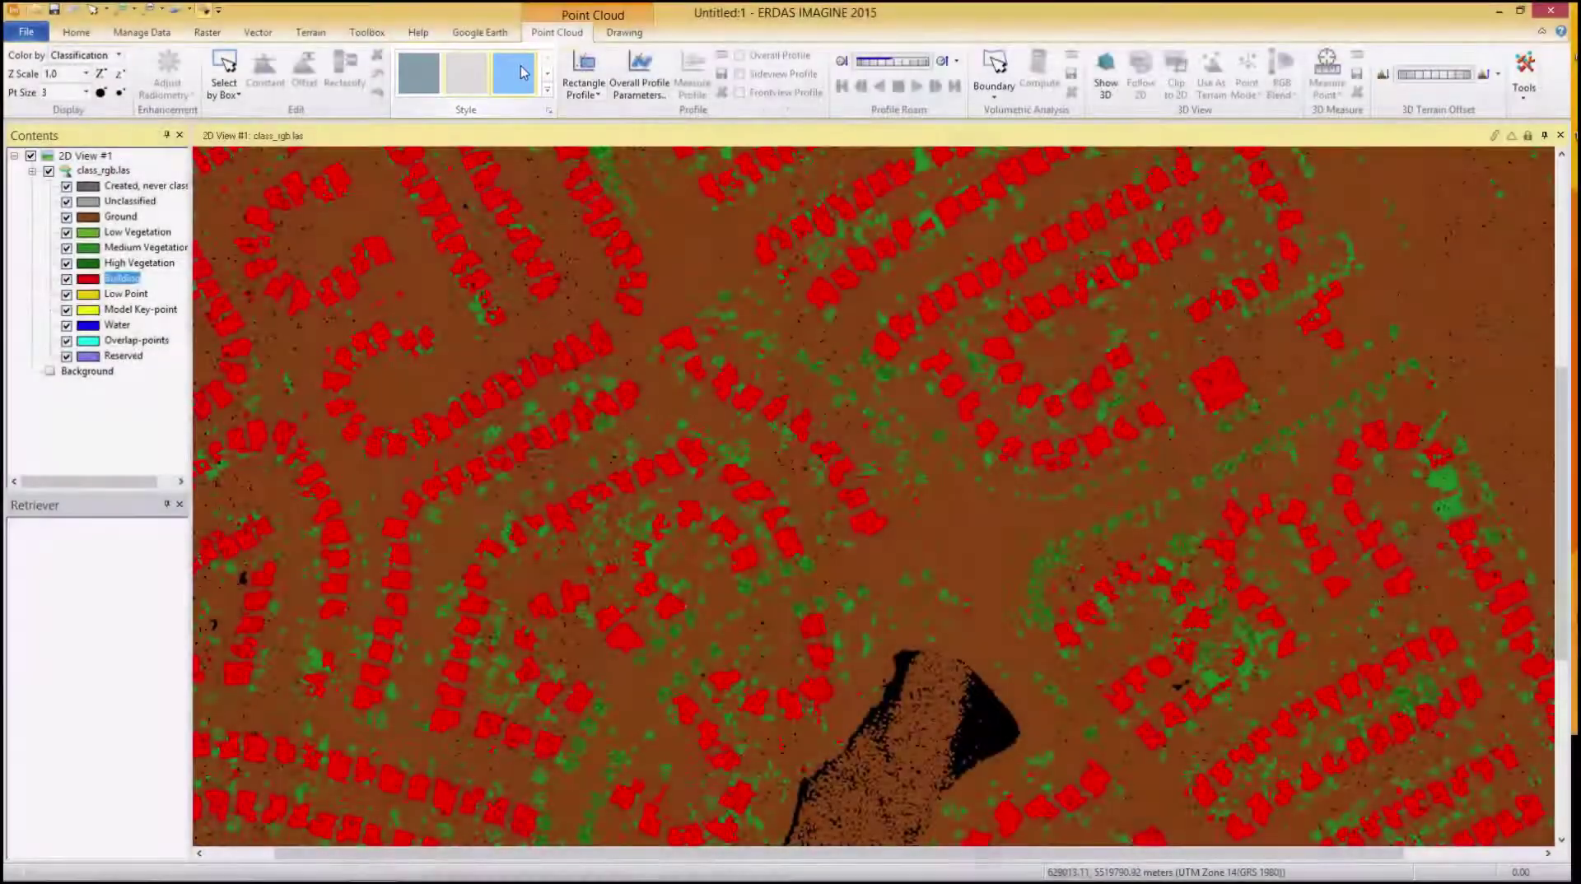
{"action": "left_click", "coordinate": [520, 73]}
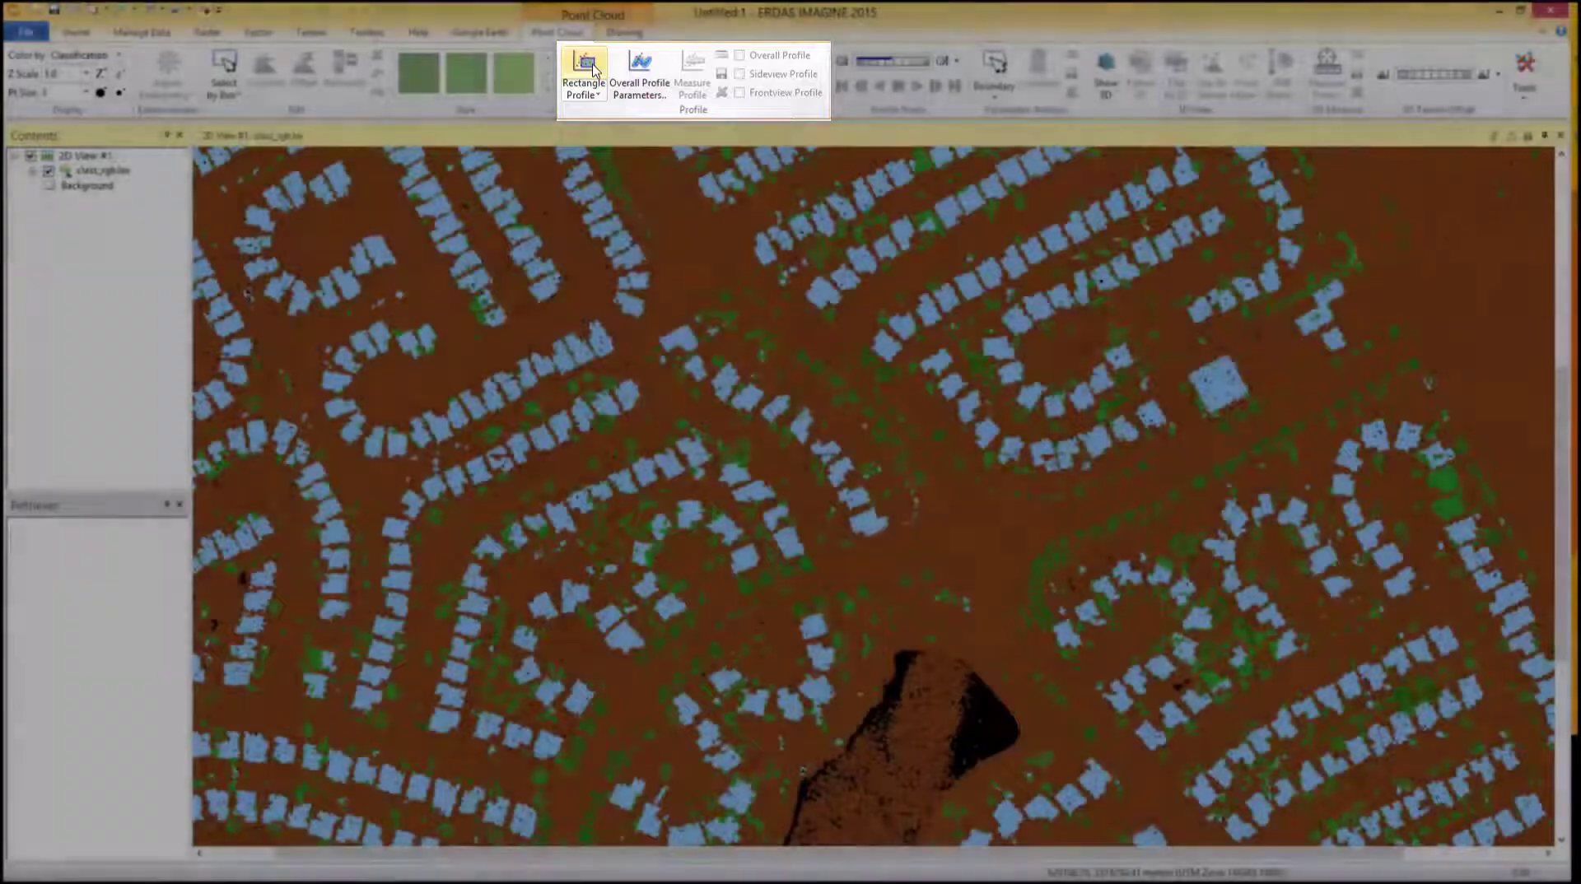
Step: Draw a rectangular profile around the house at the southern end of the upper row, then resize and rotate it to fit the roof
{"action": "left_click", "coordinate": [584, 70]}
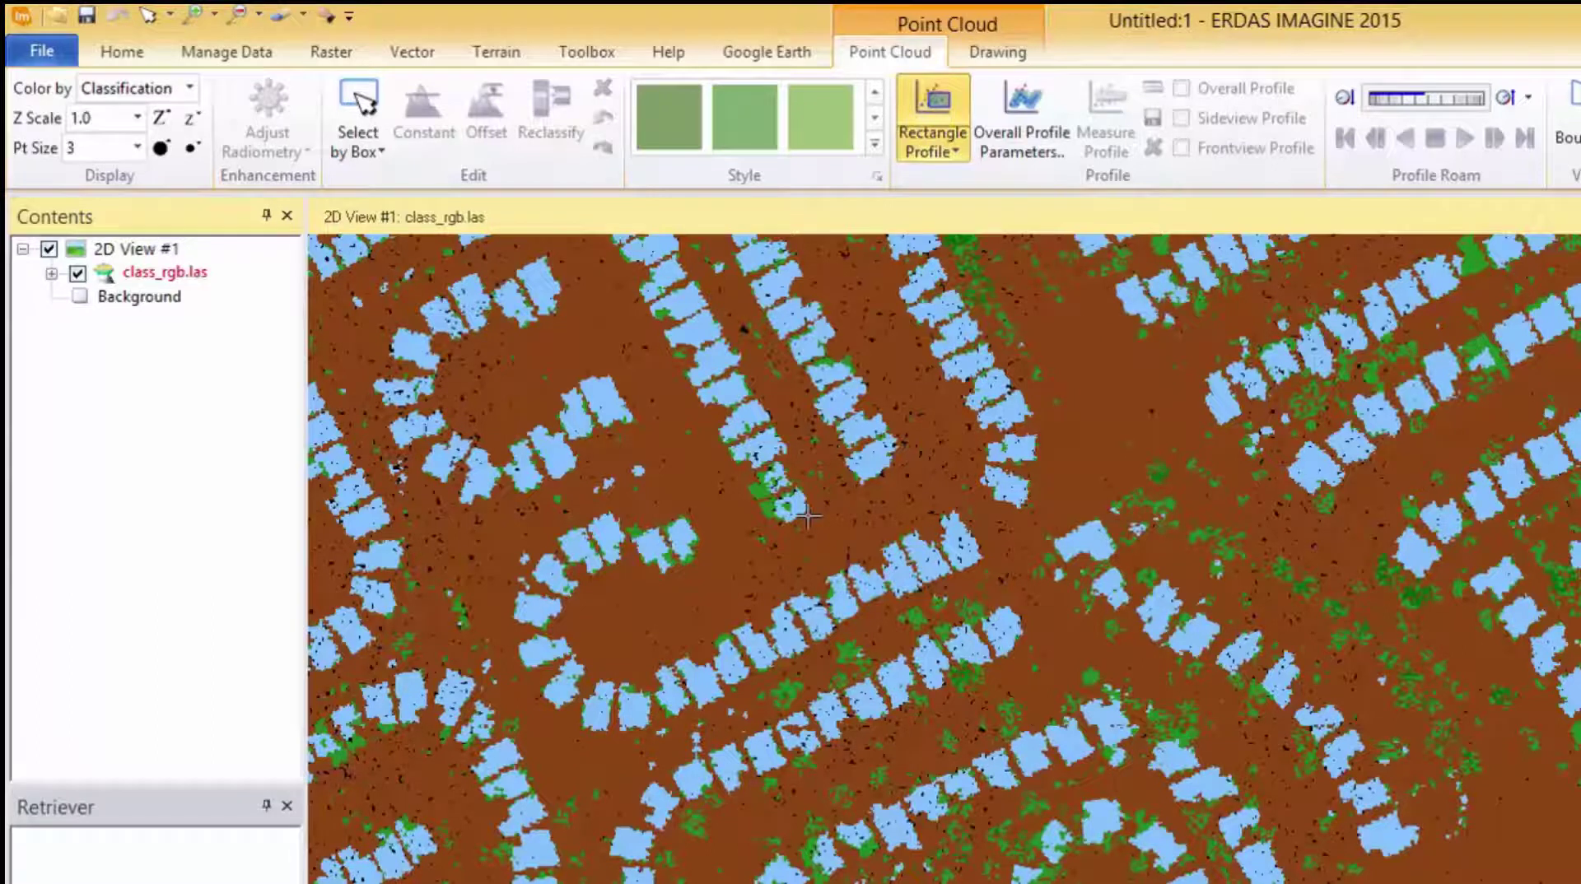
{"action": "left_click_drag", "start_coordinate": [758, 482], "coordinate": [816, 530]}
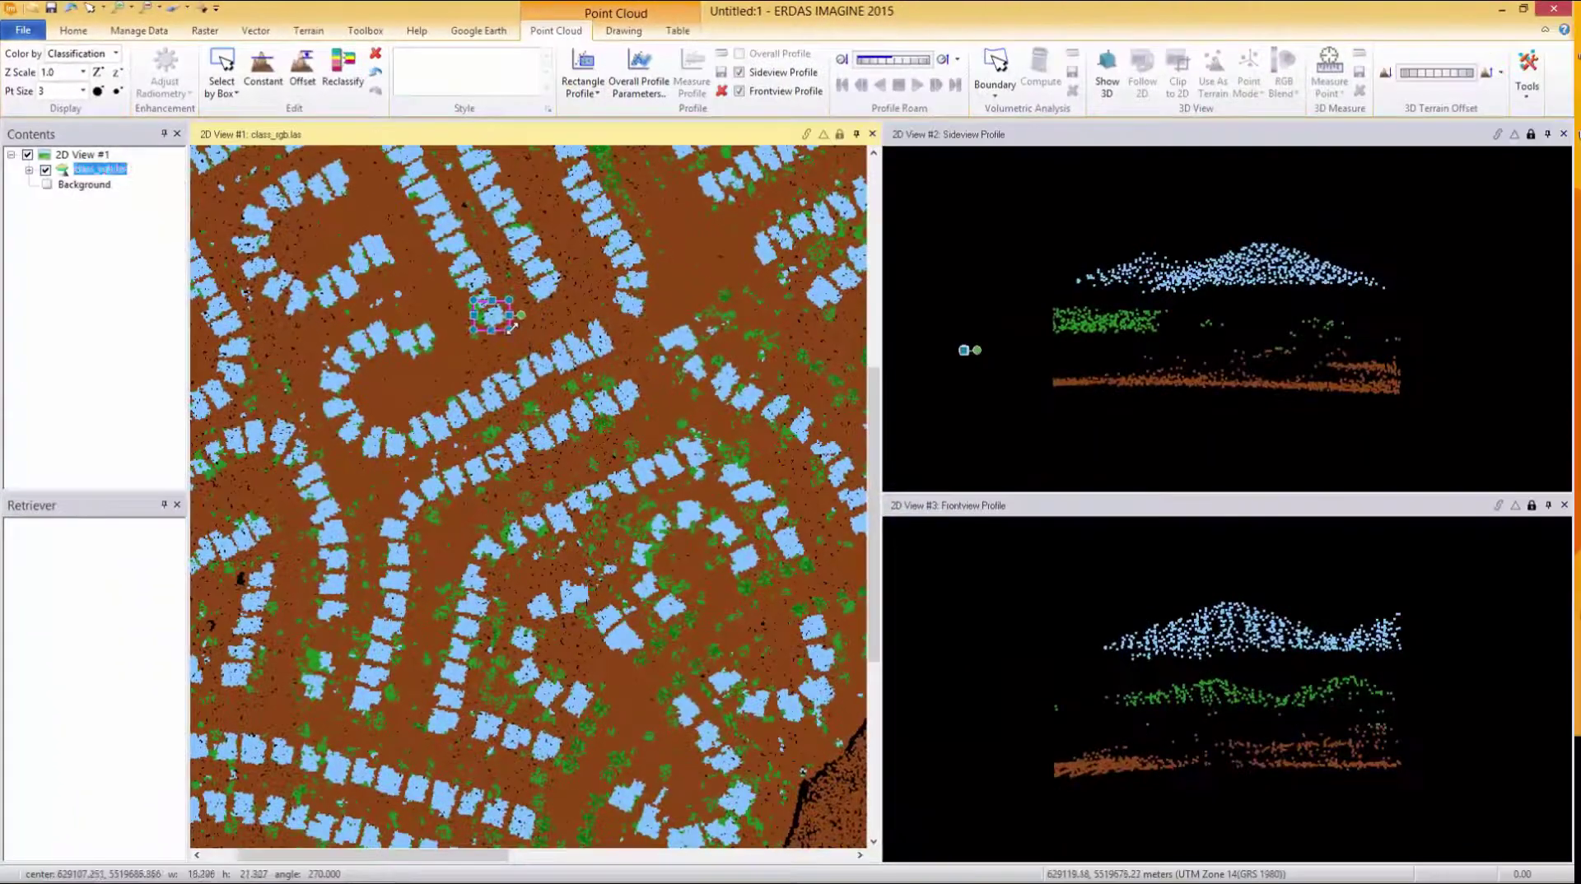
{"action": "left_click_drag", "start_coordinate": [514, 324], "coordinate": [516, 317]}
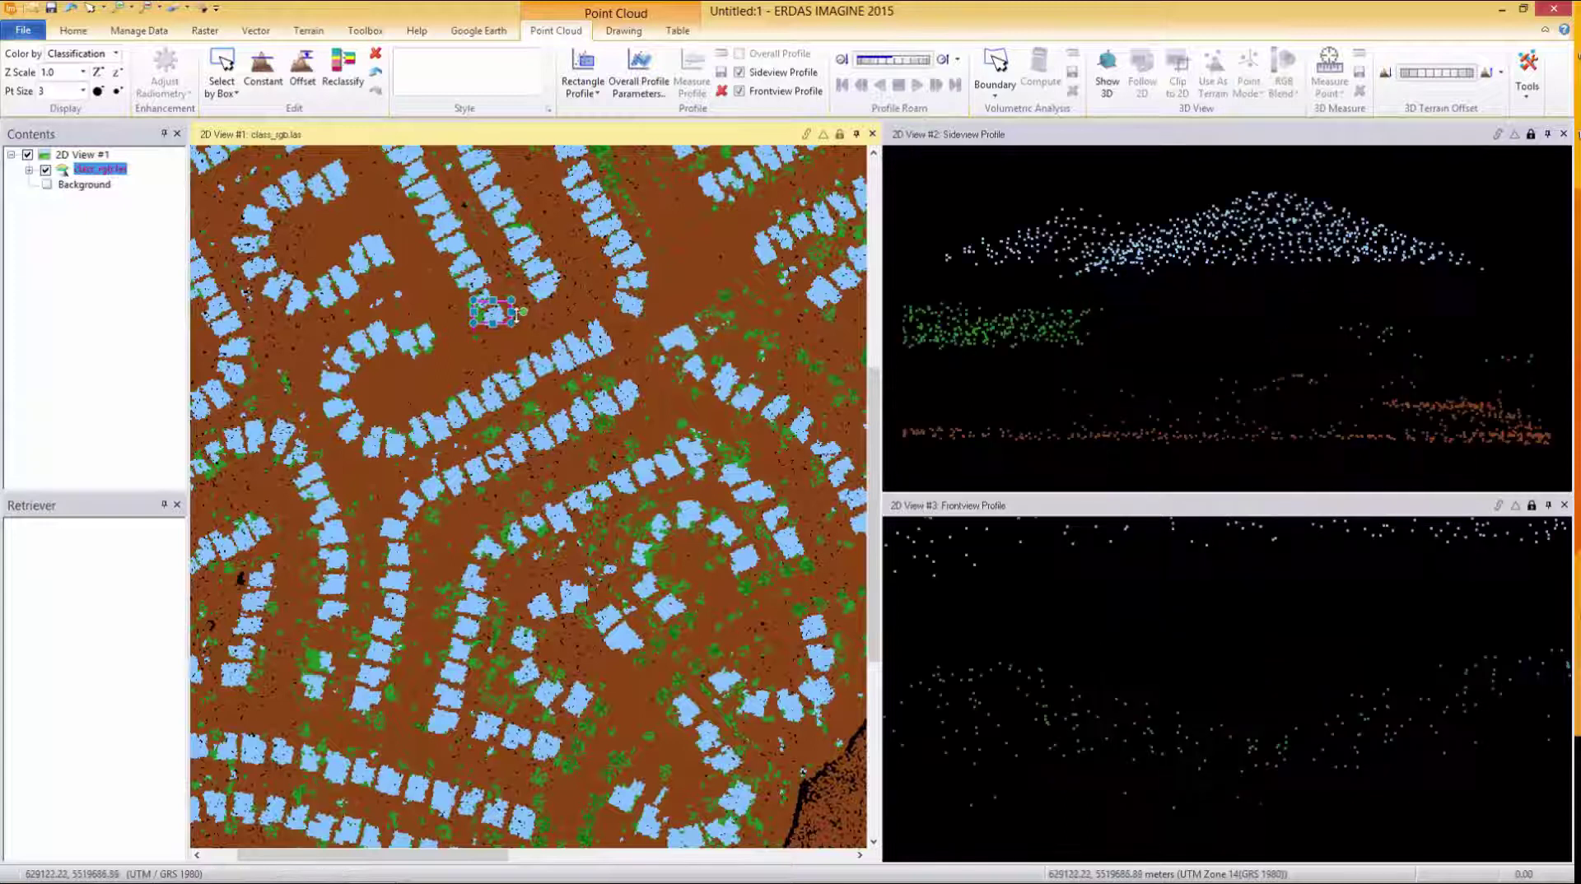
{"action": "left_click_drag", "start_coordinate": [523, 311], "coordinate": [498, 318]}
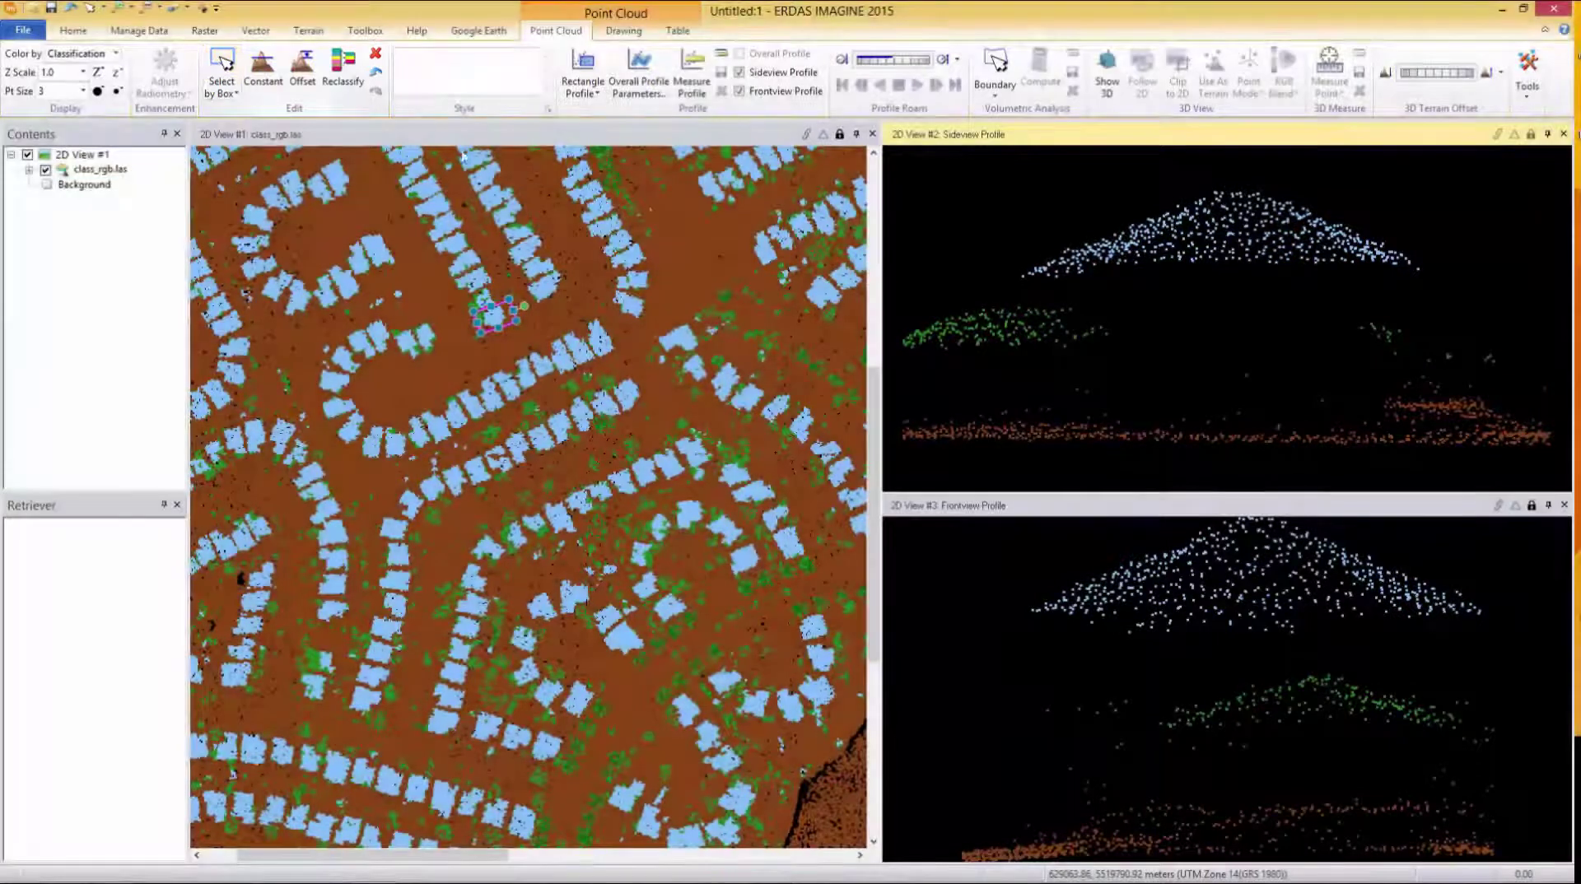
Step: Select the green lower-roof points in the Sideview Profile, reclassify them all as 6 - Building, and clear the selection
{"action": "left_click_drag", "start_coordinate": [898, 285], "coordinate": [1120, 356]}
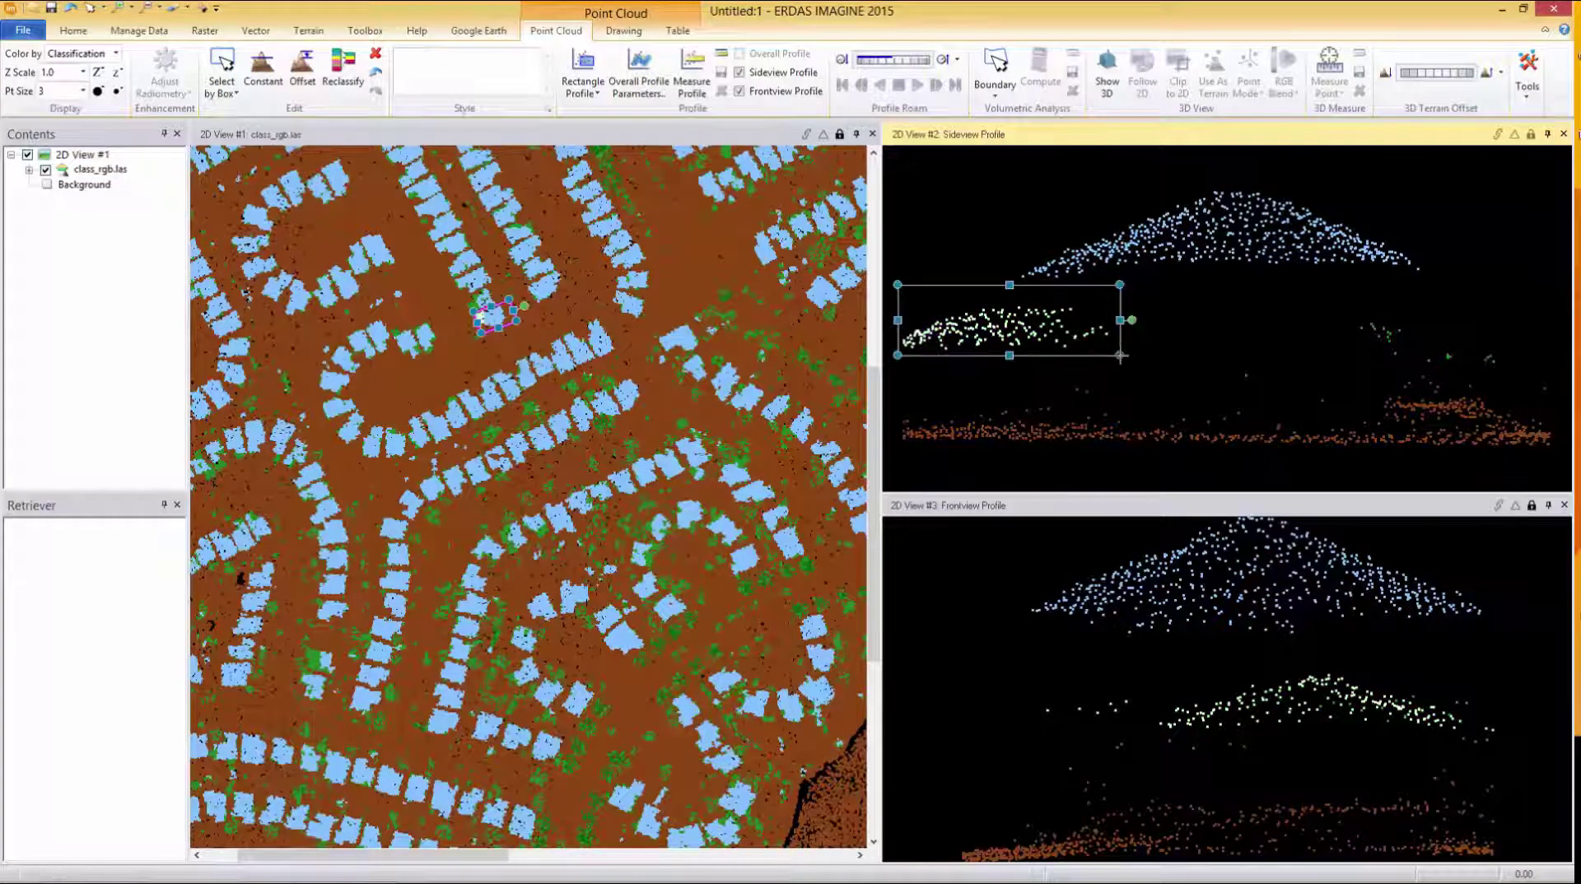
{"action": "left_click", "coordinate": [341, 77]}
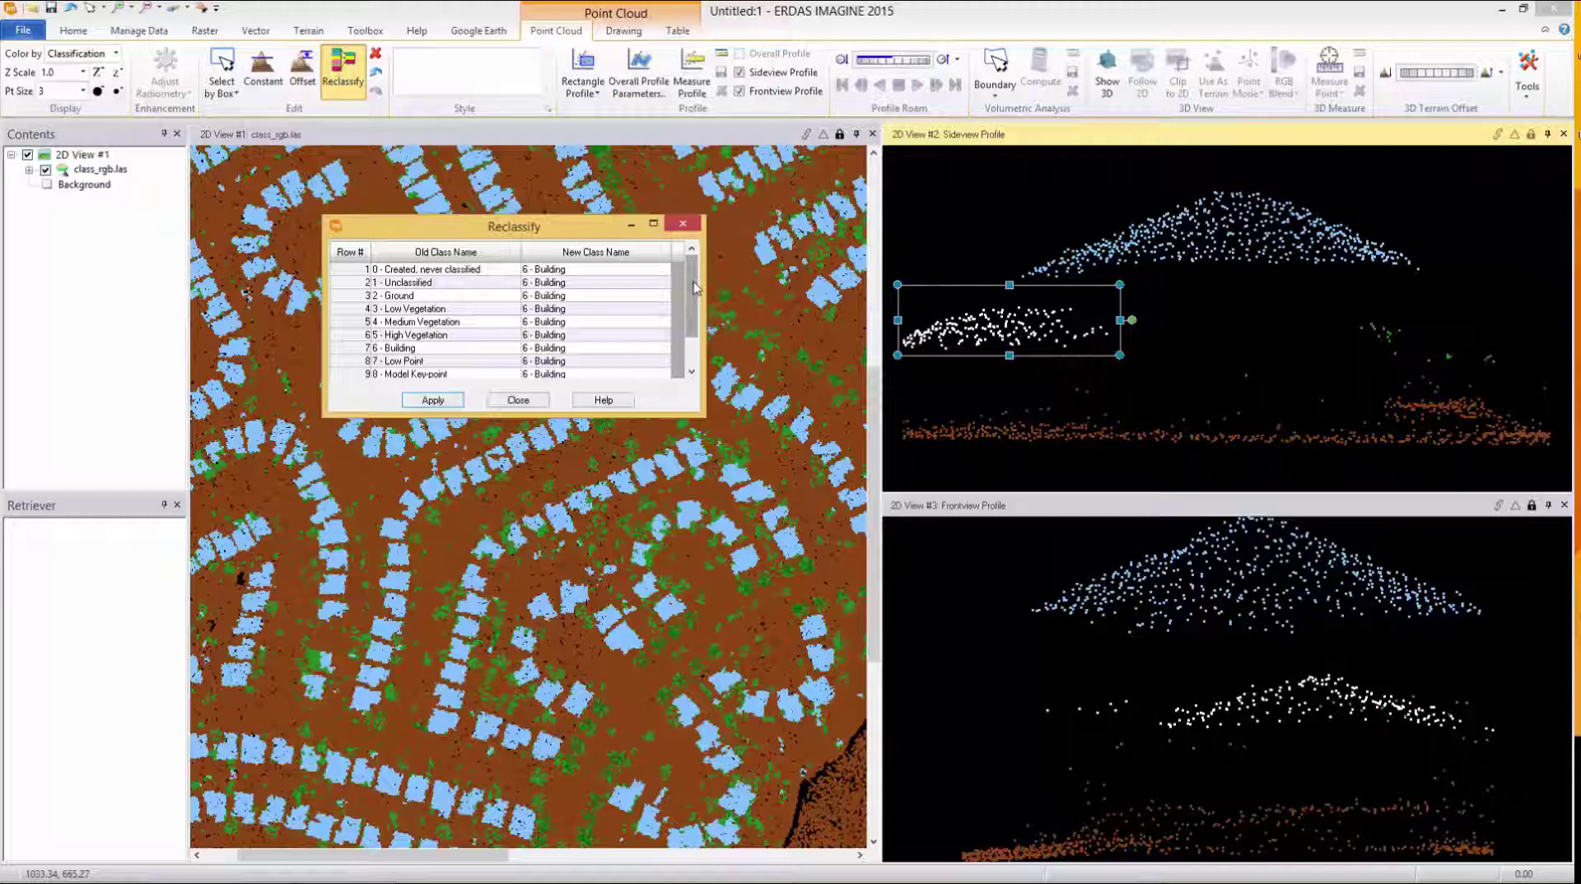
{"action": "mouse_move", "coordinate": [696, 287]}
{"action": "left_mouse_down"}
{"action": "mouse_move", "coordinate": [696, 317]}
{"action": "mouse_move", "coordinate": [696, 280]}
{"action": "left_mouse_up"}
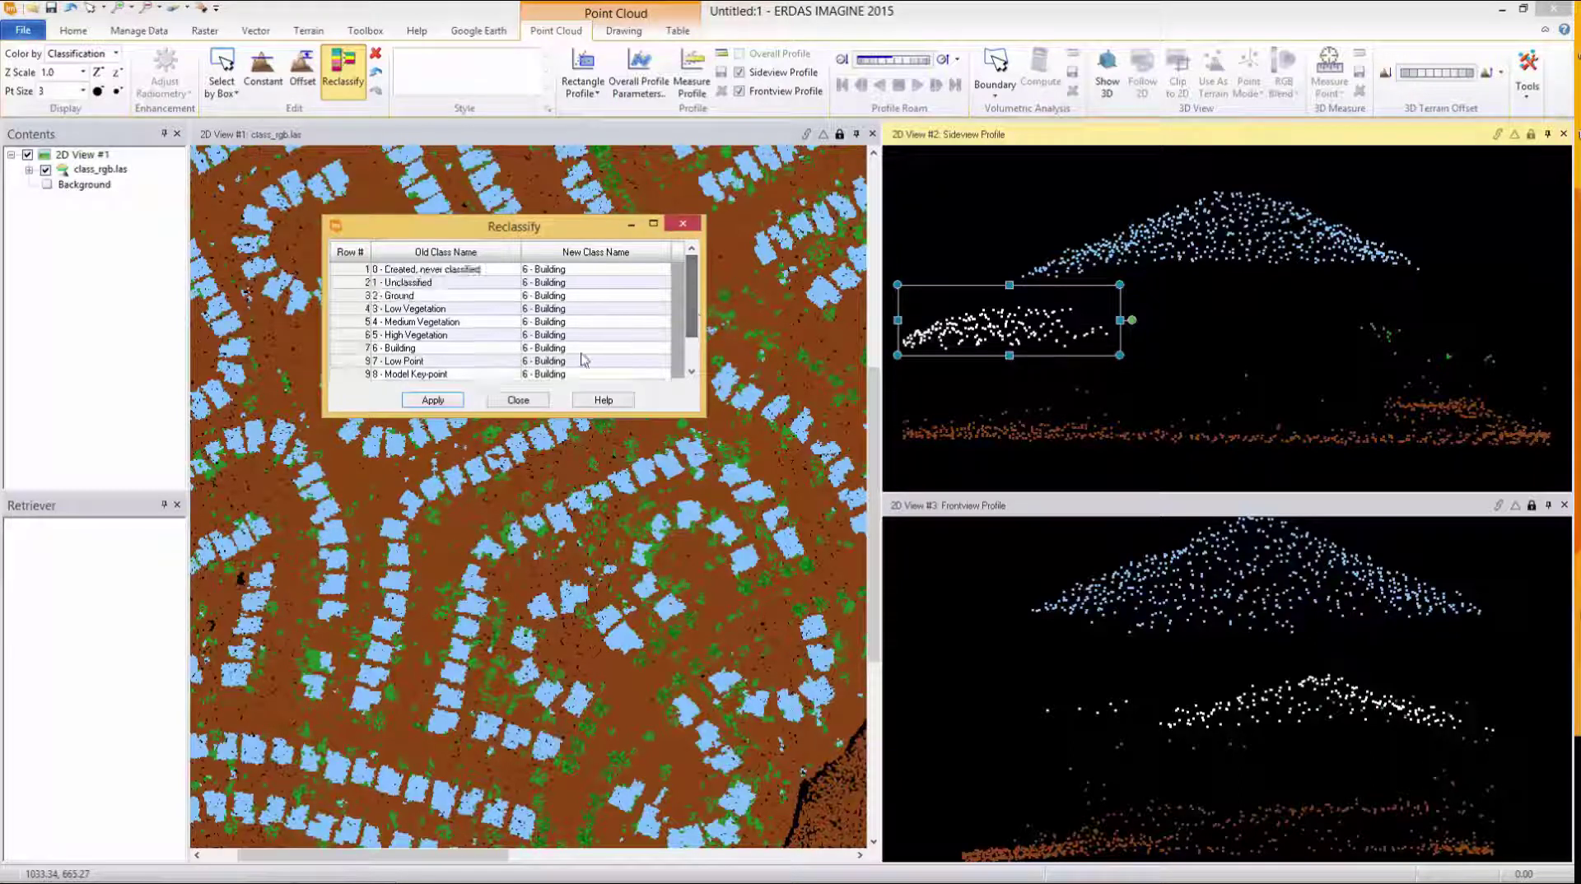
{"action": "left_click", "coordinate": [518, 400]}
{"action": "left_click", "coordinate": [945, 205]}
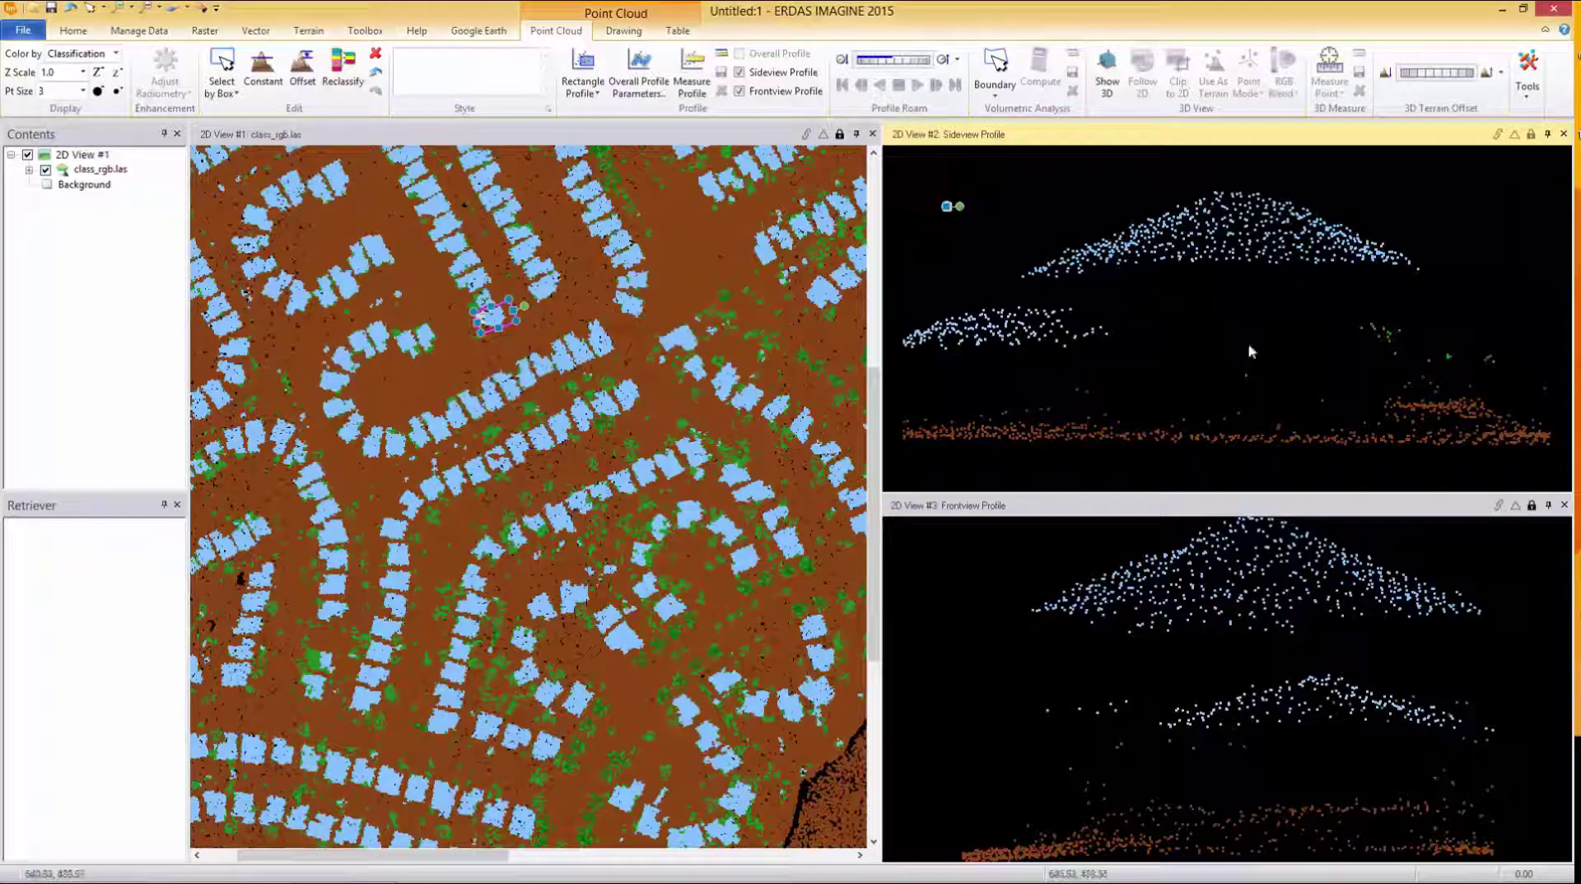
Step: Move the profile rectangle onto the adjacent house to the northwest that is partly classified as vegetation
{"action": "left_click", "coordinate": [506, 333]}
{"action": "scroll", "coordinate": [505, 333], "scroll_direction": "up", "scroll_amount": 3}
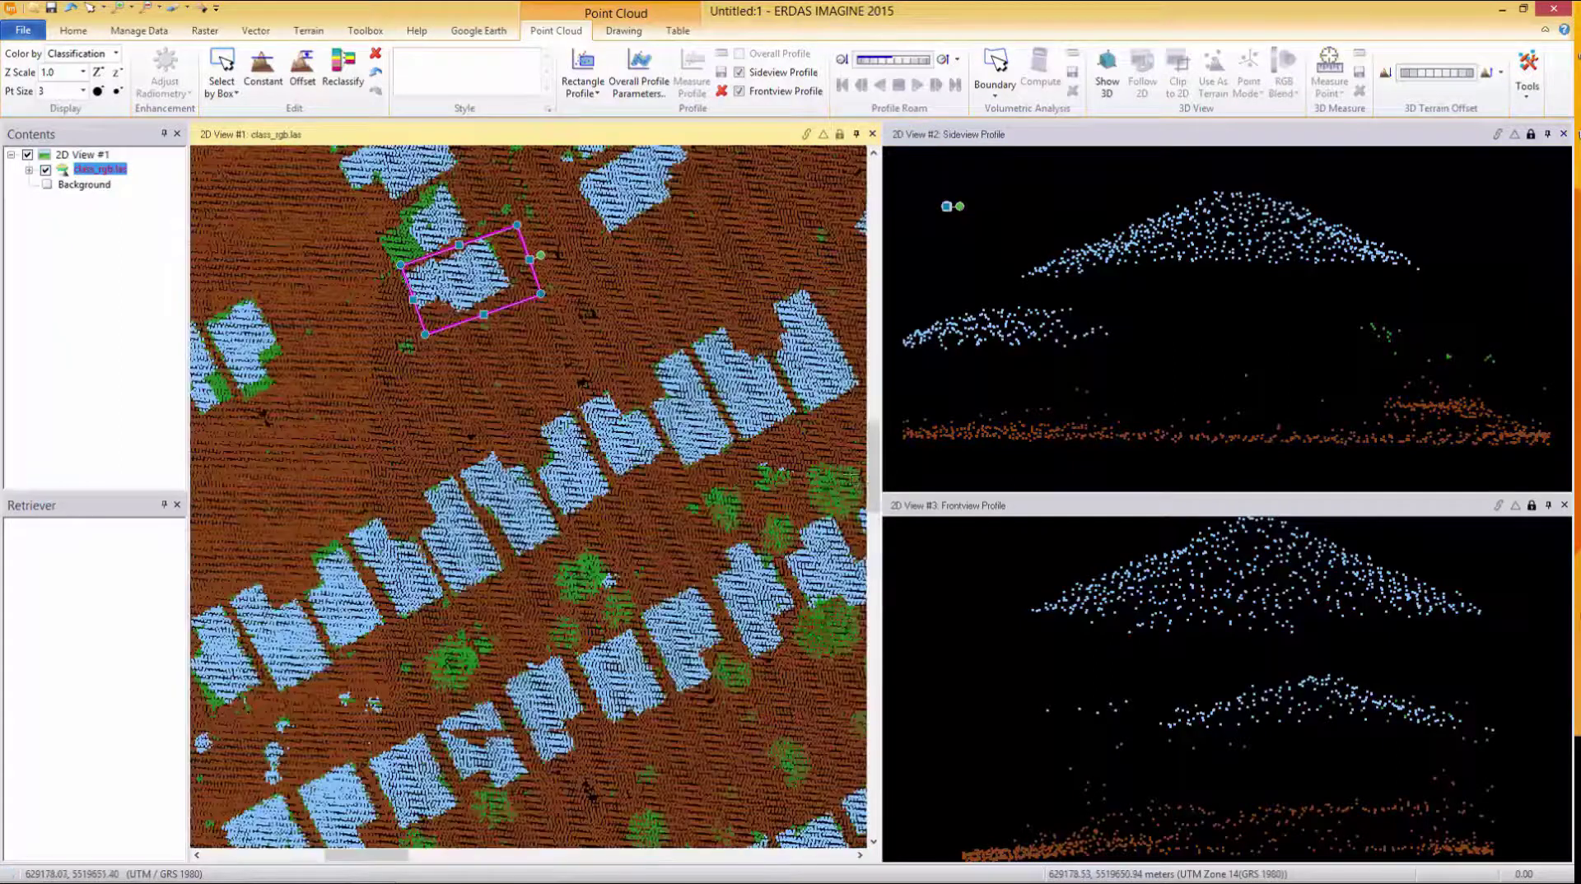
{"action": "left_click_drag", "start_coordinate": [467, 280], "coordinate": [423, 217]}
Step: Box-select all roof points above the ground in the Sideview Profile and reclassify them as 6 - Building
{"action": "left_click", "coordinate": [928, 185]}
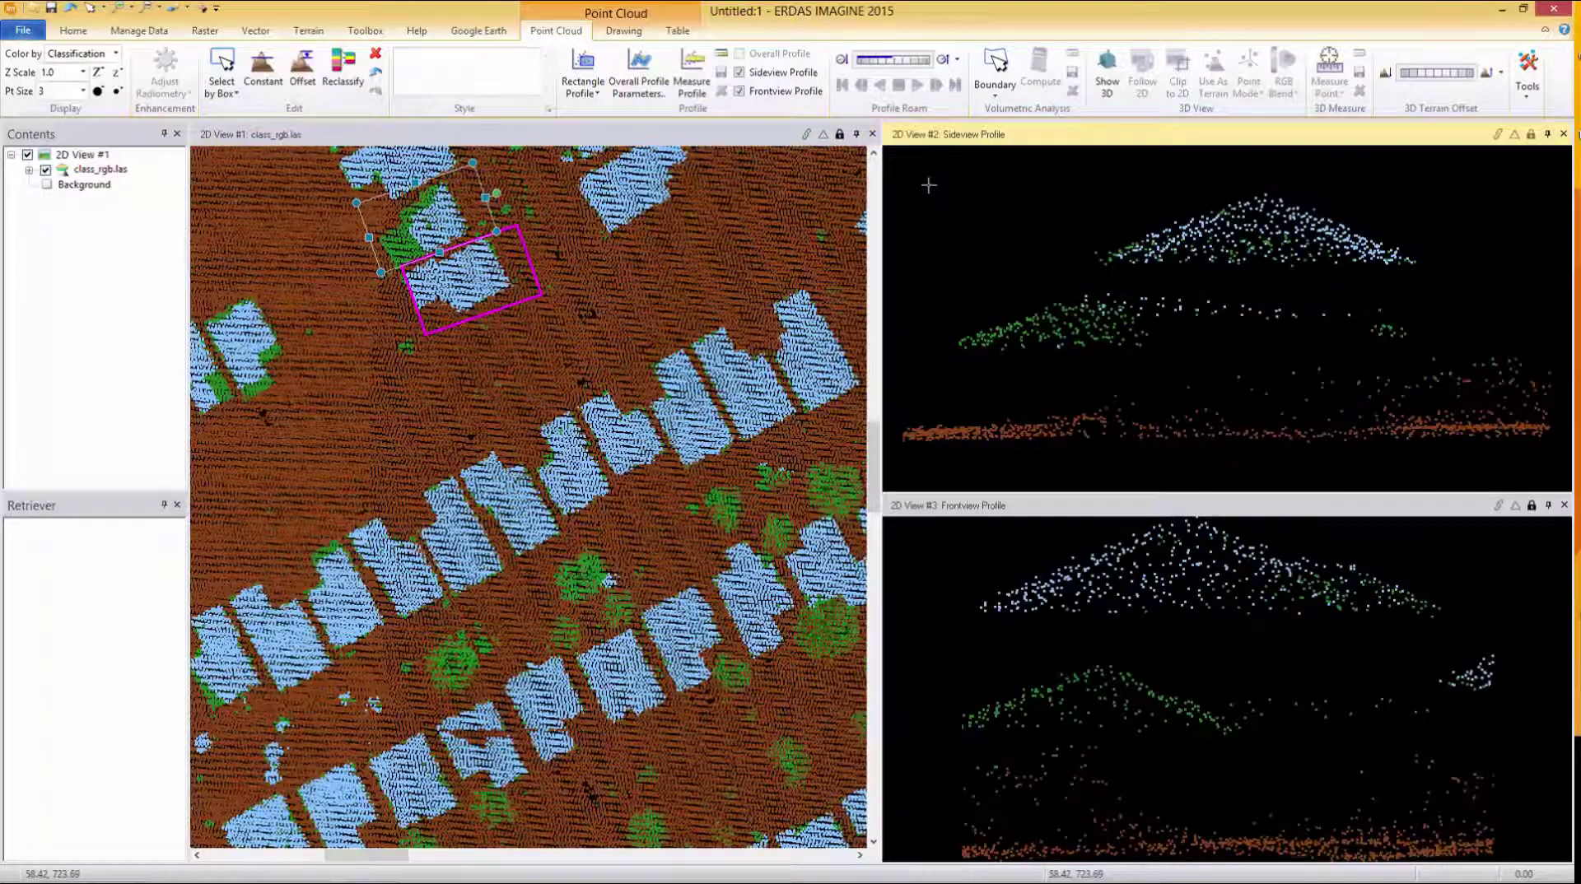
{"action": "left_click_drag", "start_coordinate": [928, 185], "coordinate": [1462, 361]}
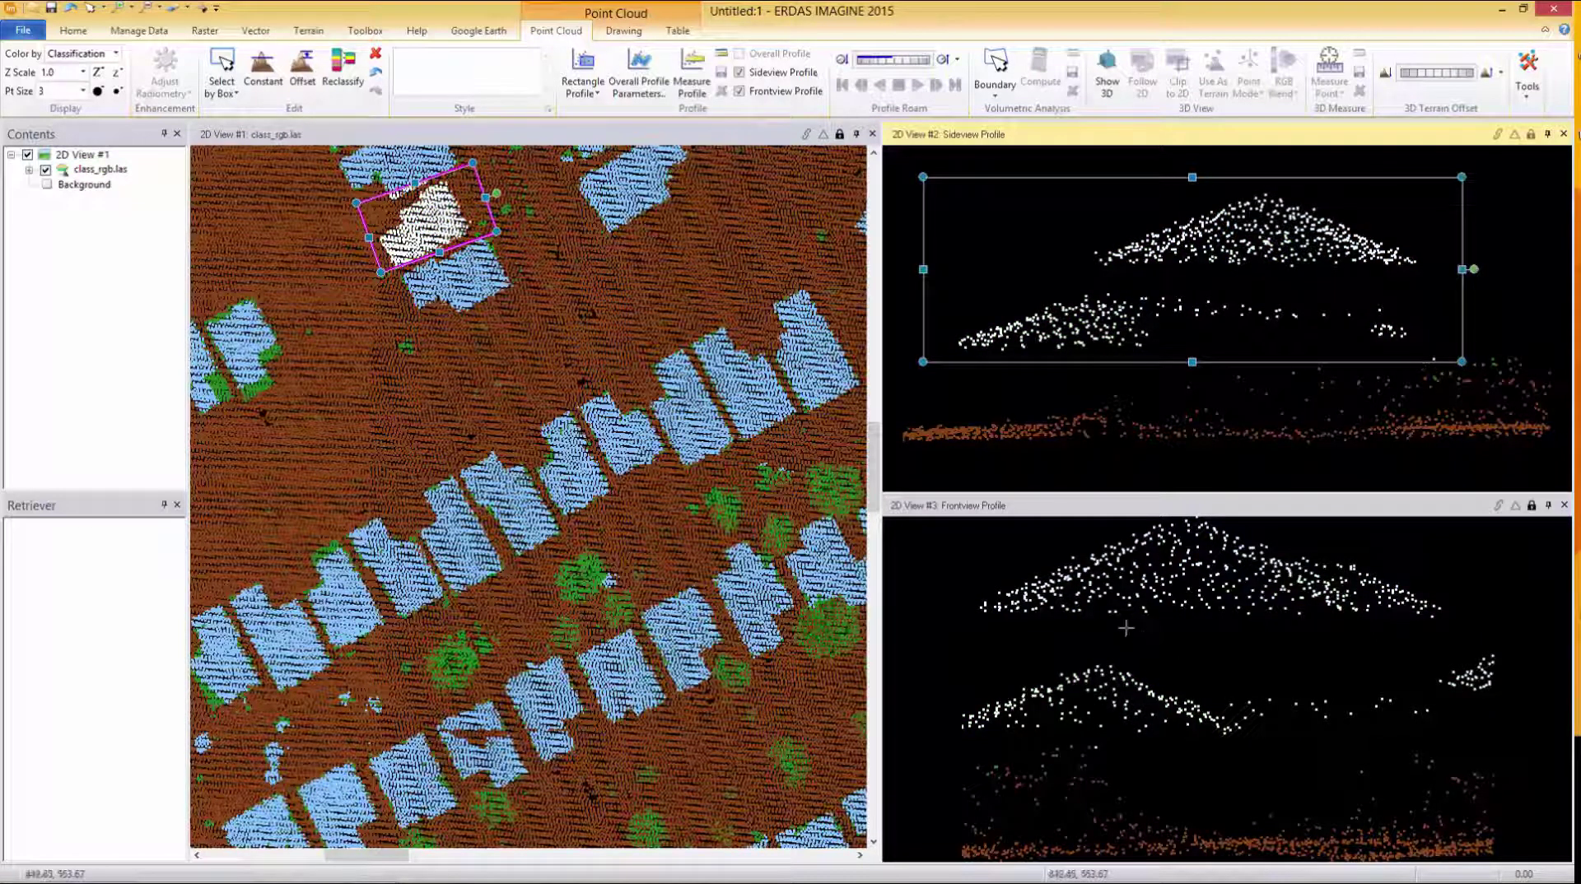
{"action": "left_click", "coordinate": [343, 73]}
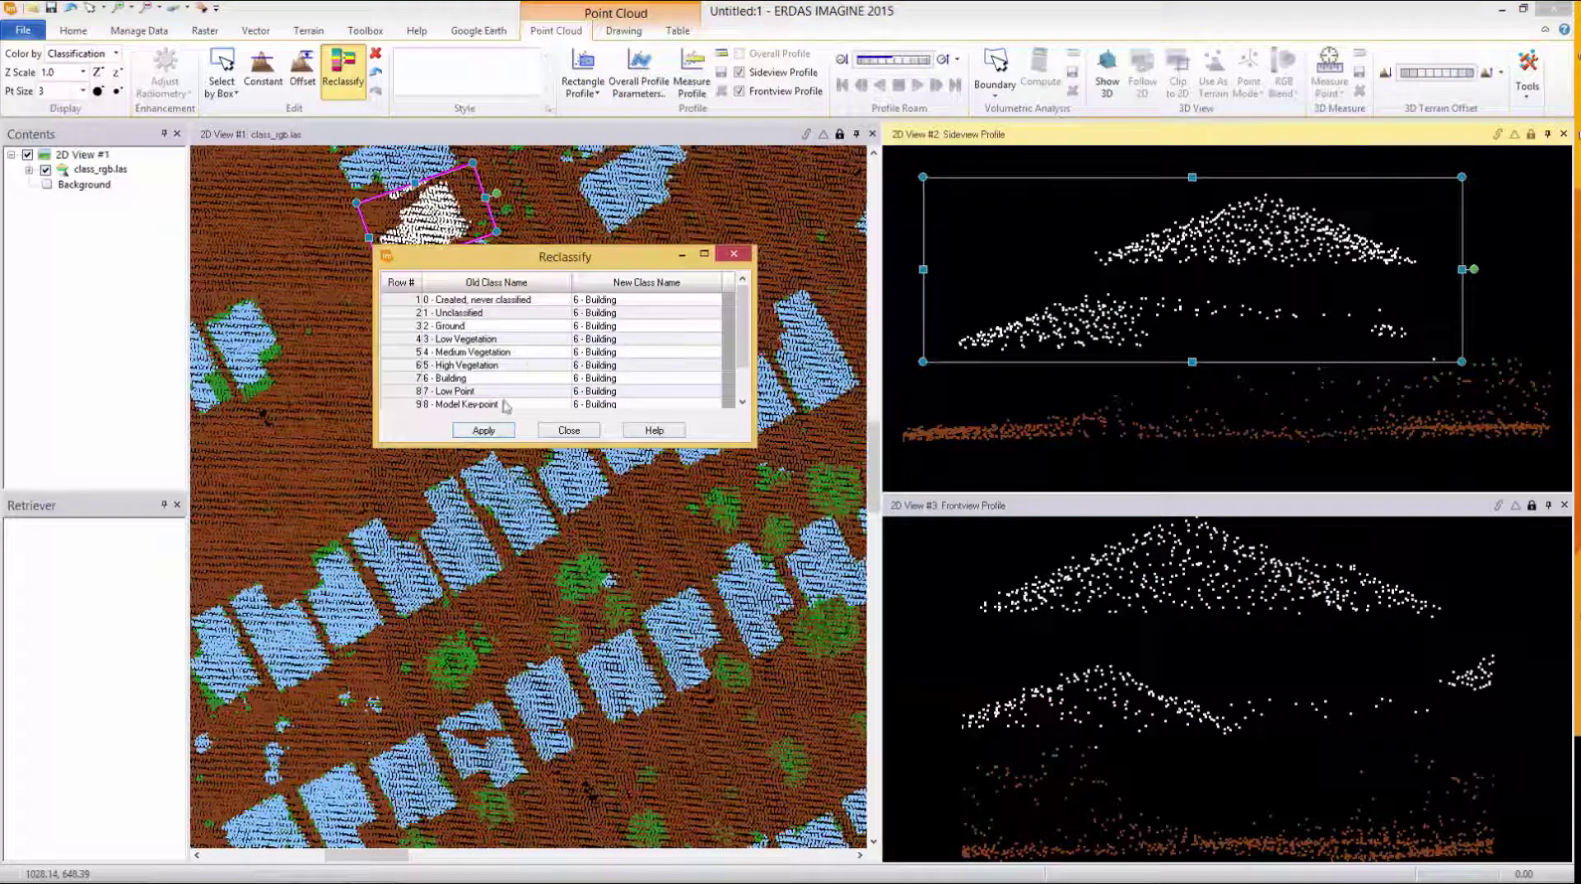
{"action": "left_click", "coordinate": [576, 435]}
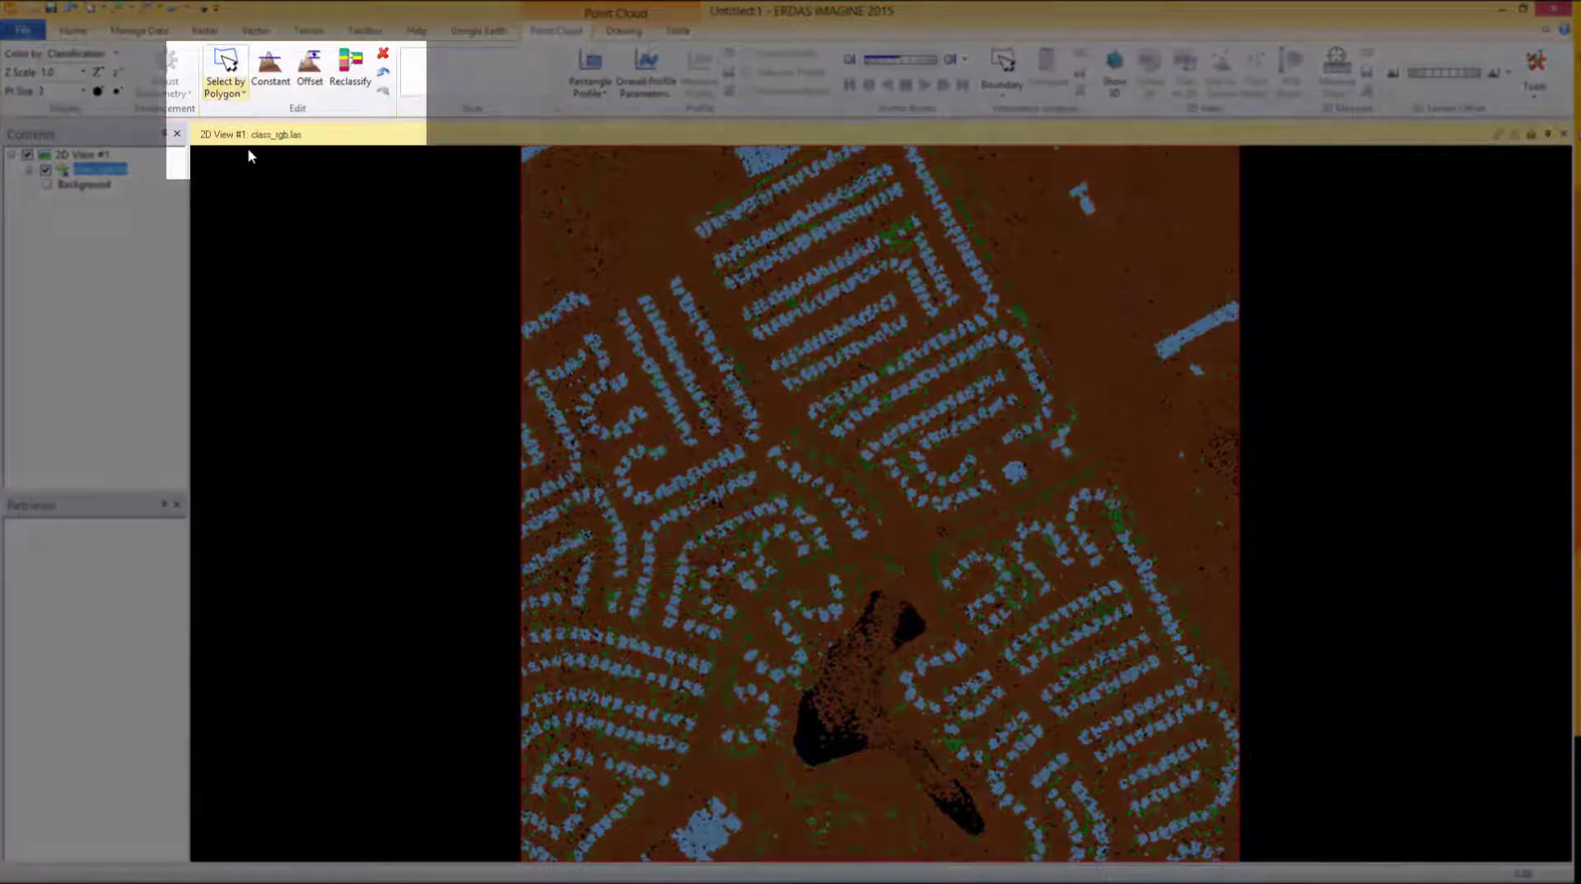
Step: Select the points inside the house outlines by region, using the shapefile class_rgb_houses.shp
{"action": "left_click", "coordinate": [226, 89]}
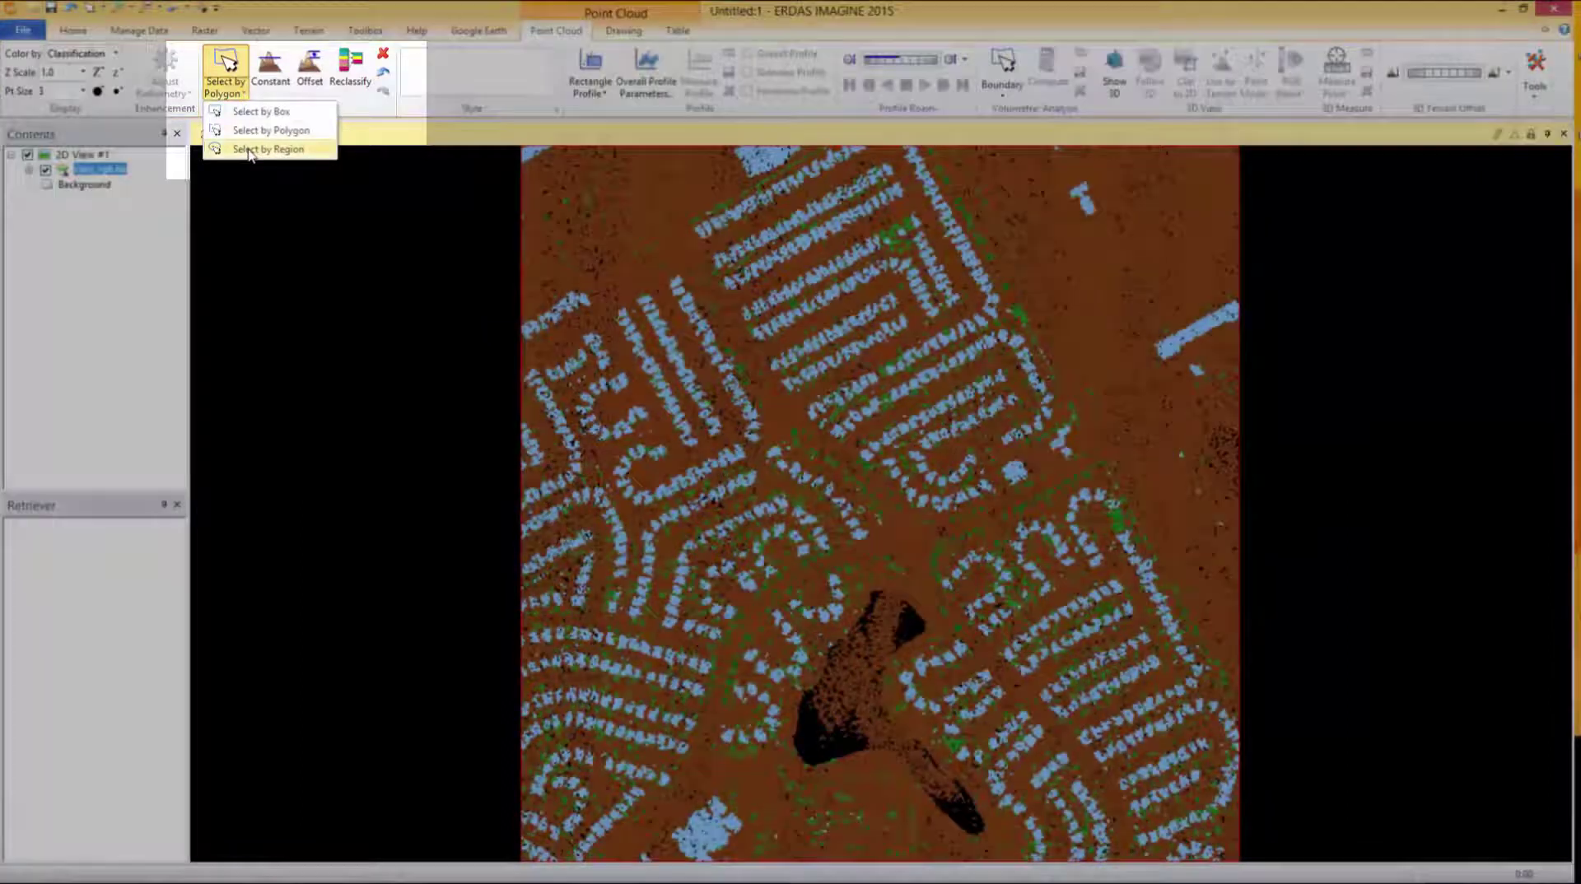
{"action": "left_click", "coordinate": [251, 151]}
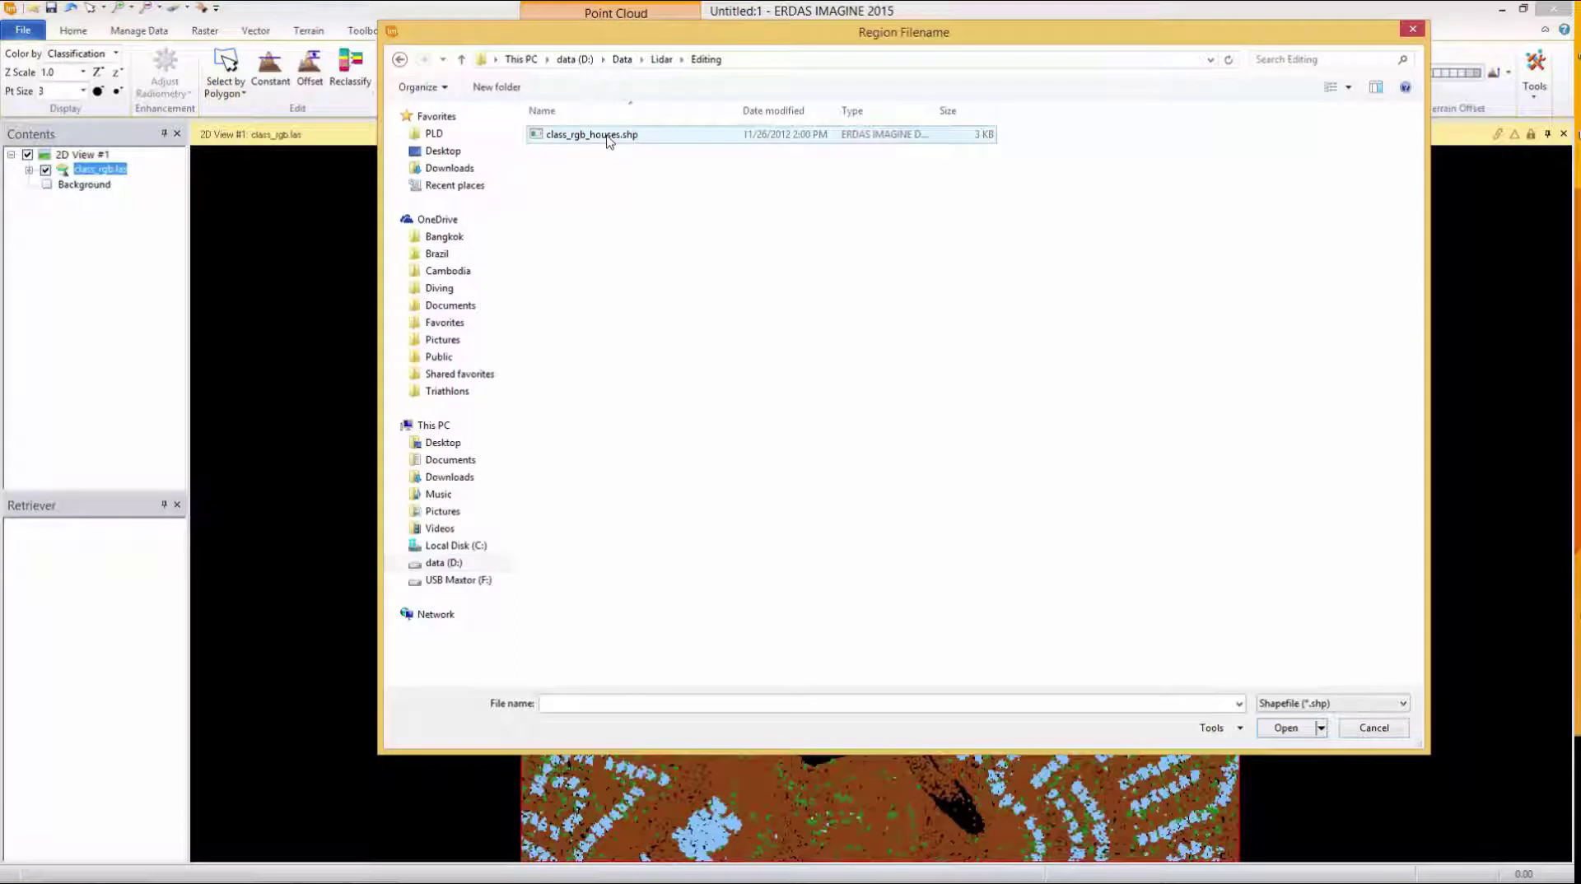
{"action": "left_click", "coordinate": [608, 140]}
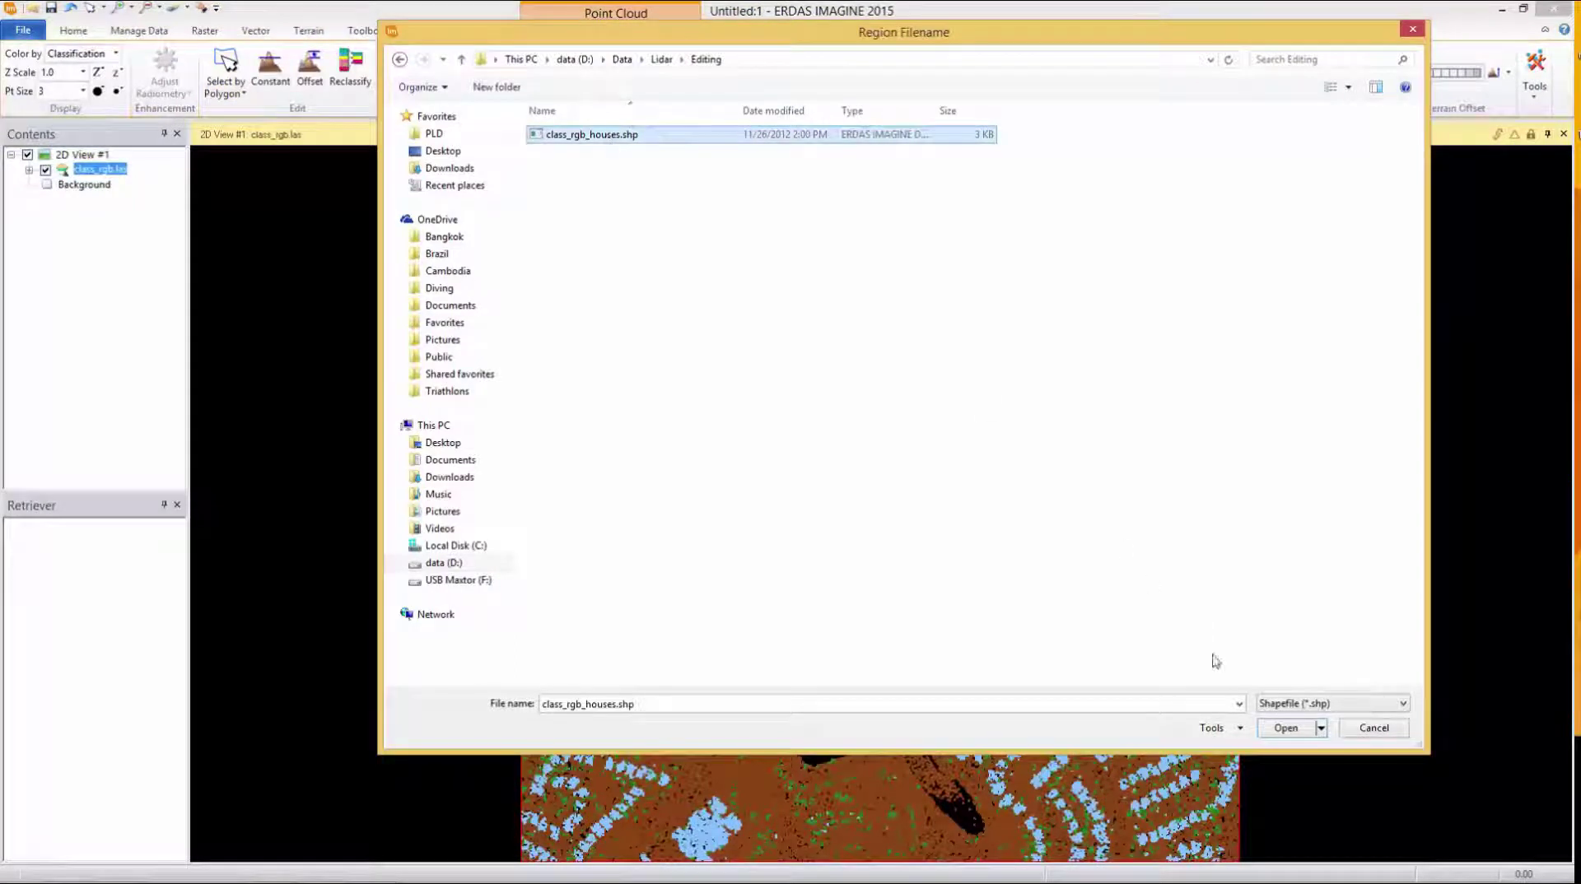
{"action": "left_click", "coordinate": [1274, 728]}
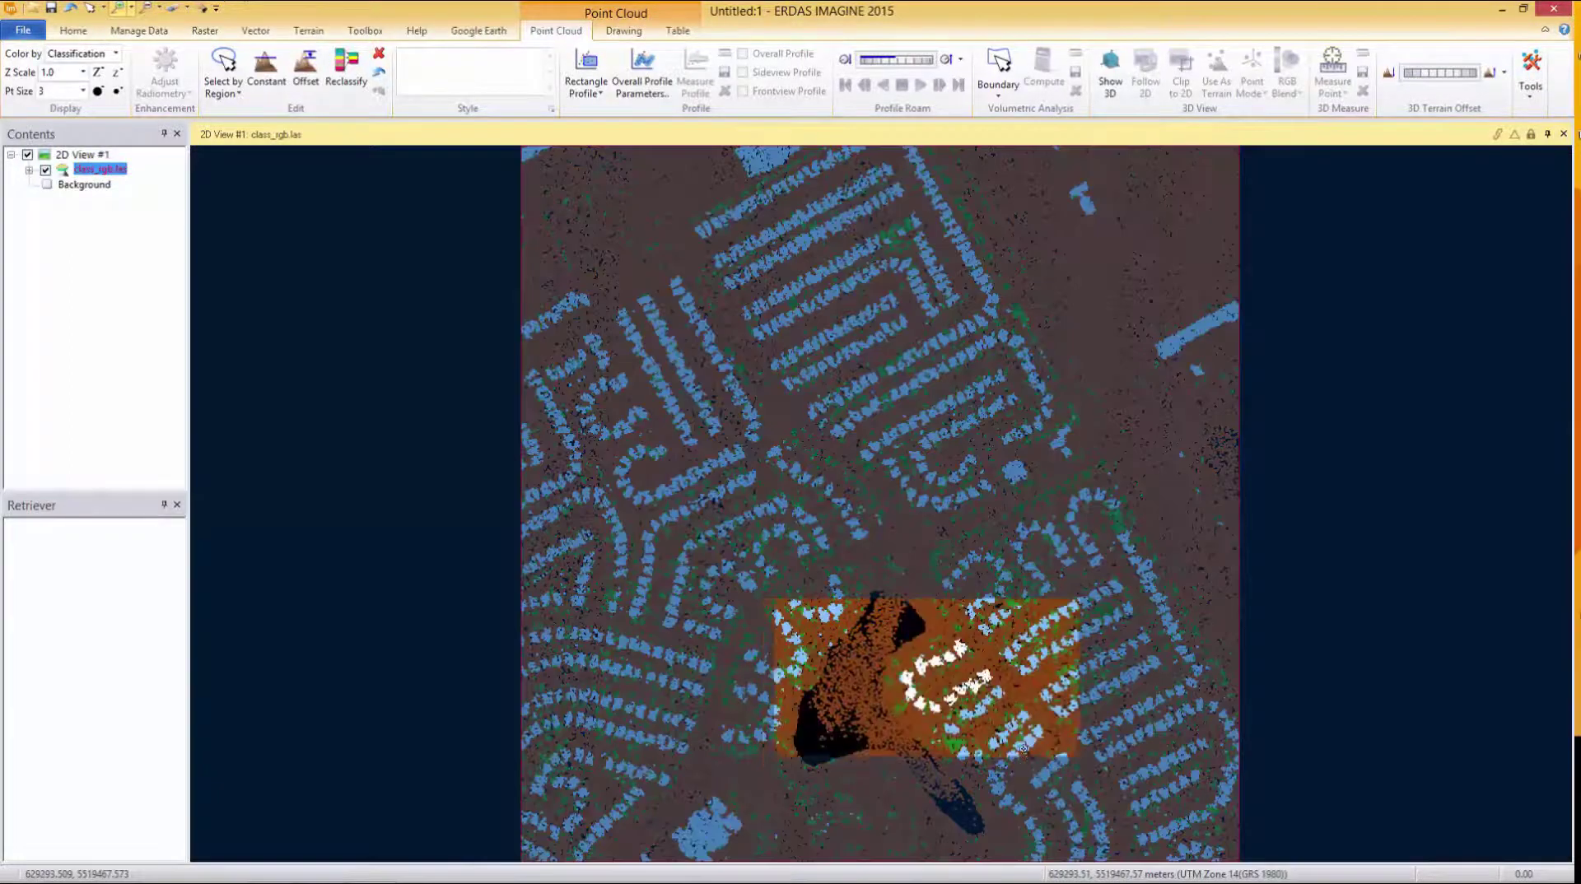
Step: Reclassify the selected house points beside the lake, setting the new class to 6 - Building for all old classes
{"action": "left_click", "coordinate": [1016, 737]}
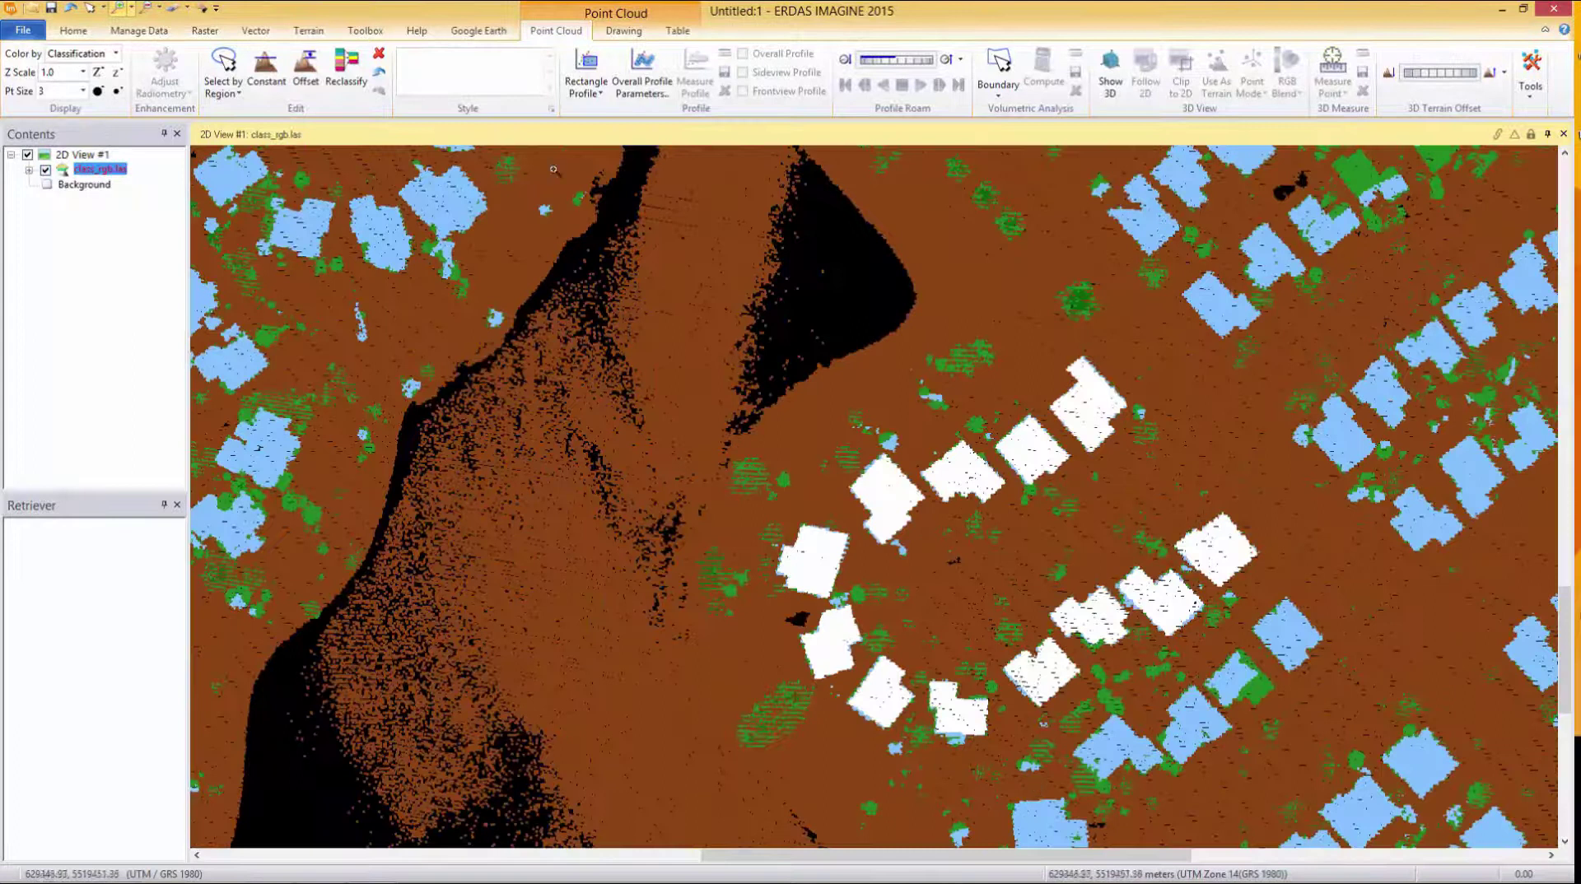
{"action": "left_click", "coordinate": [346, 61]}
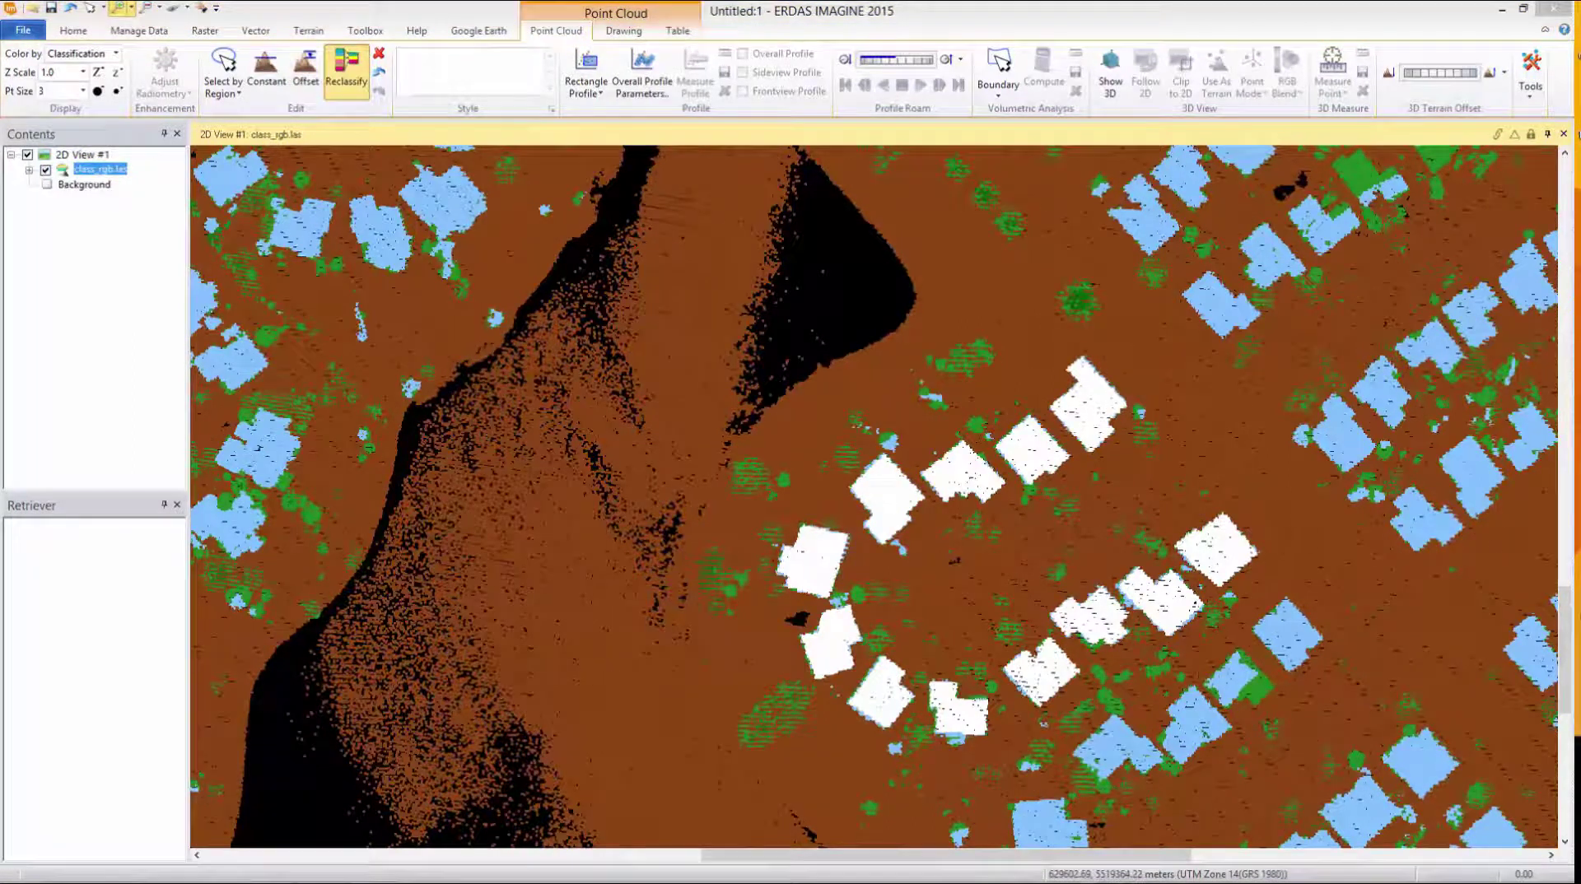
{"action": "left_click_drag", "start_coordinate": [387, 306], "coordinate": [387, 439]}
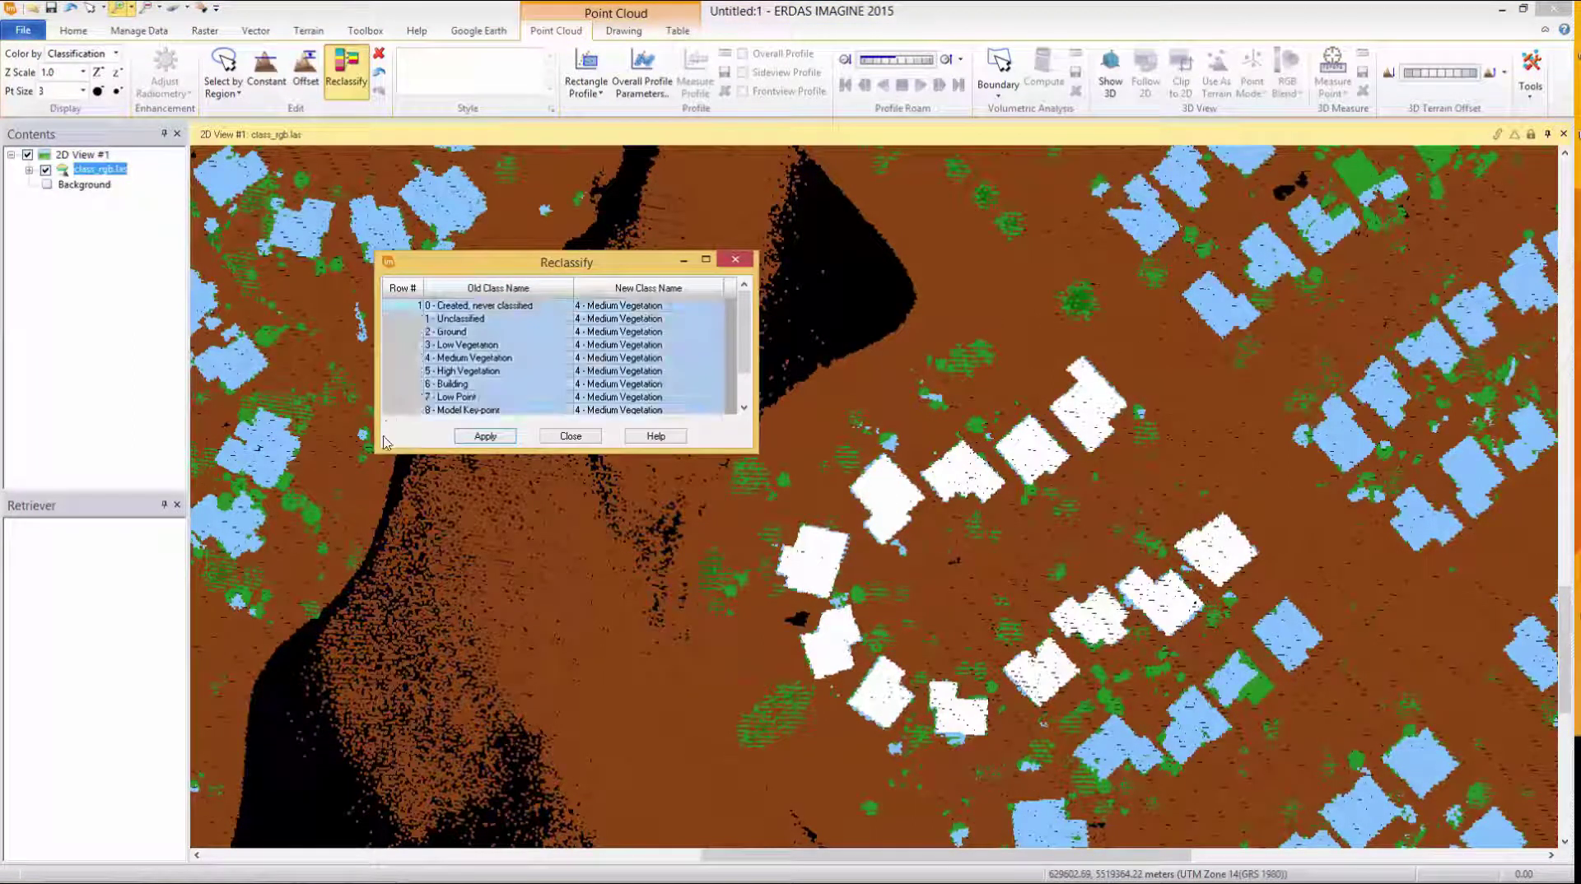
{"action": "left_click", "coordinate": [621, 358]}
{"action": "left_click", "coordinate": [717, 358]}
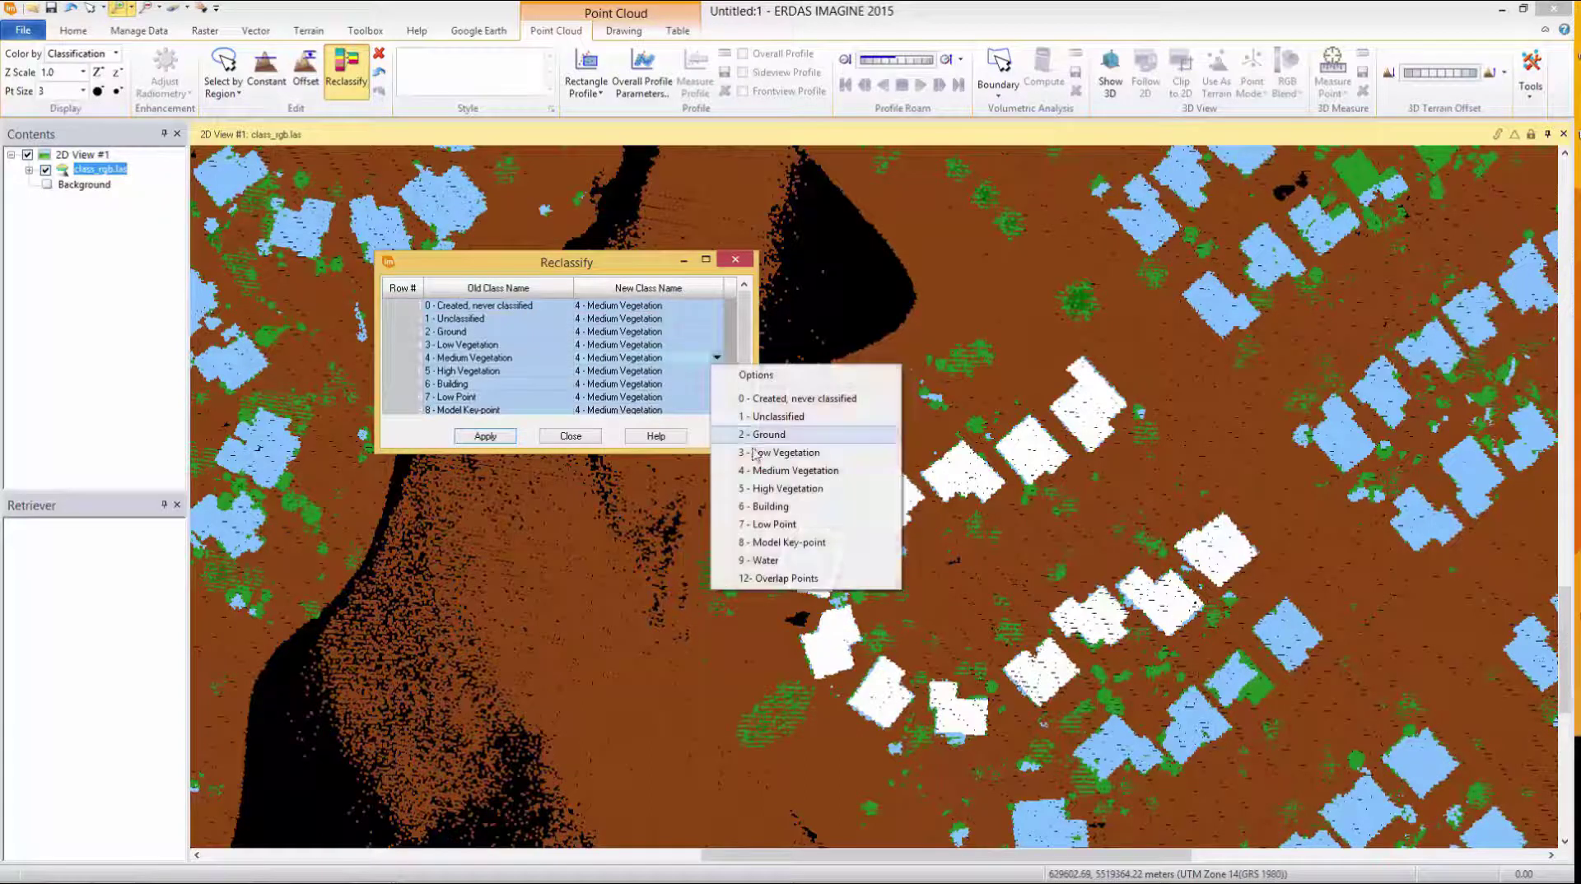
{"action": "left_click", "coordinate": [770, 508]}
{"action": "scroll", "coordinate": [848, 378], "scroll_direction": "down", "scroll_amount": 1}
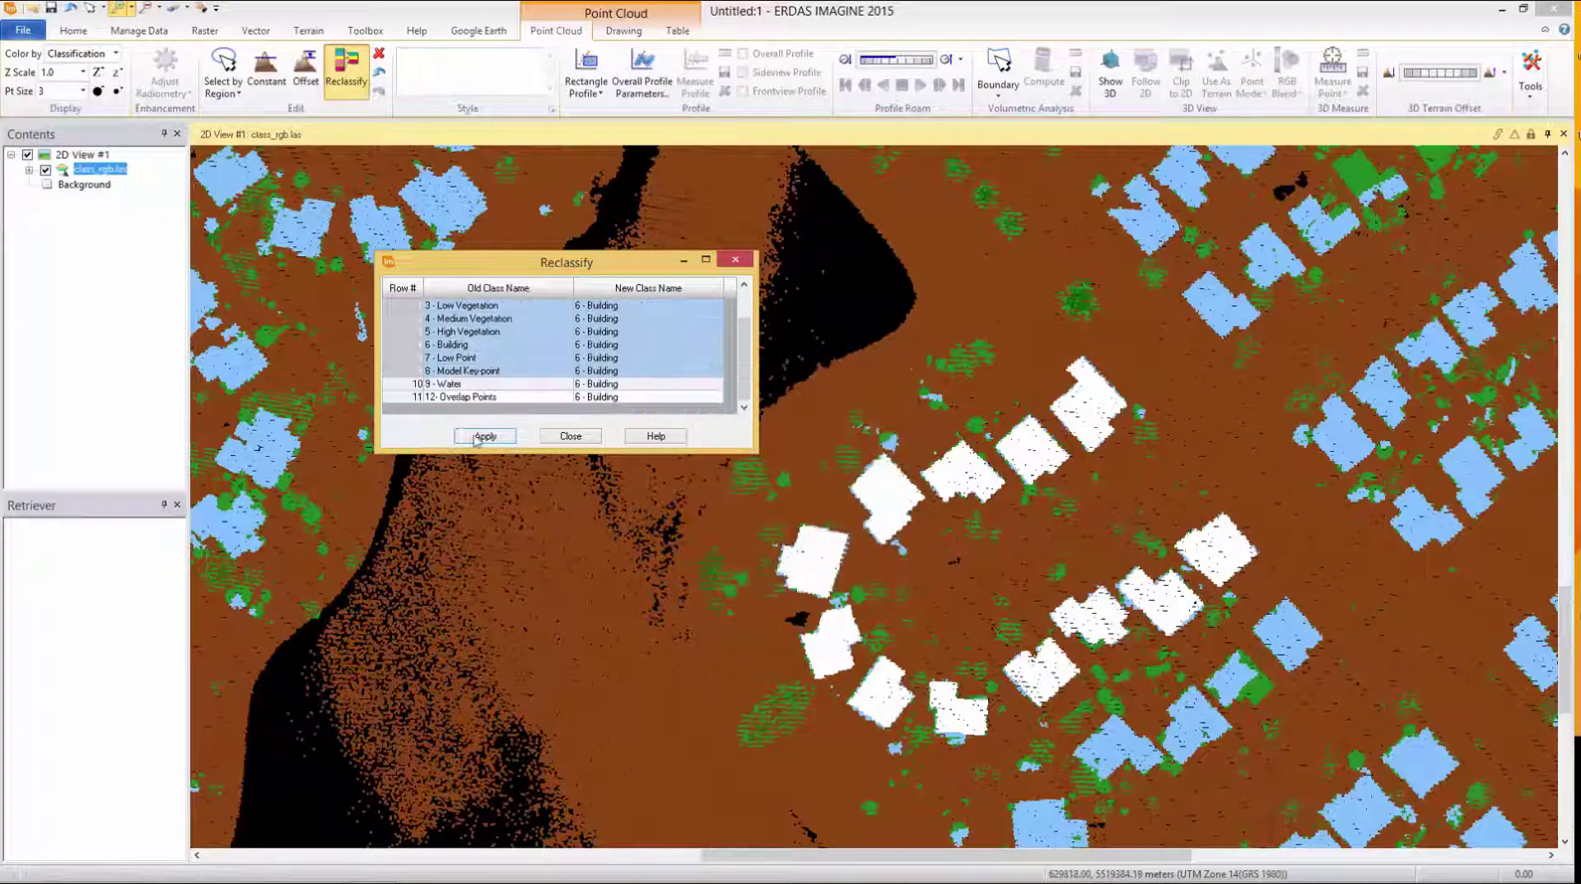
{"action": "key", "text": "Return"}
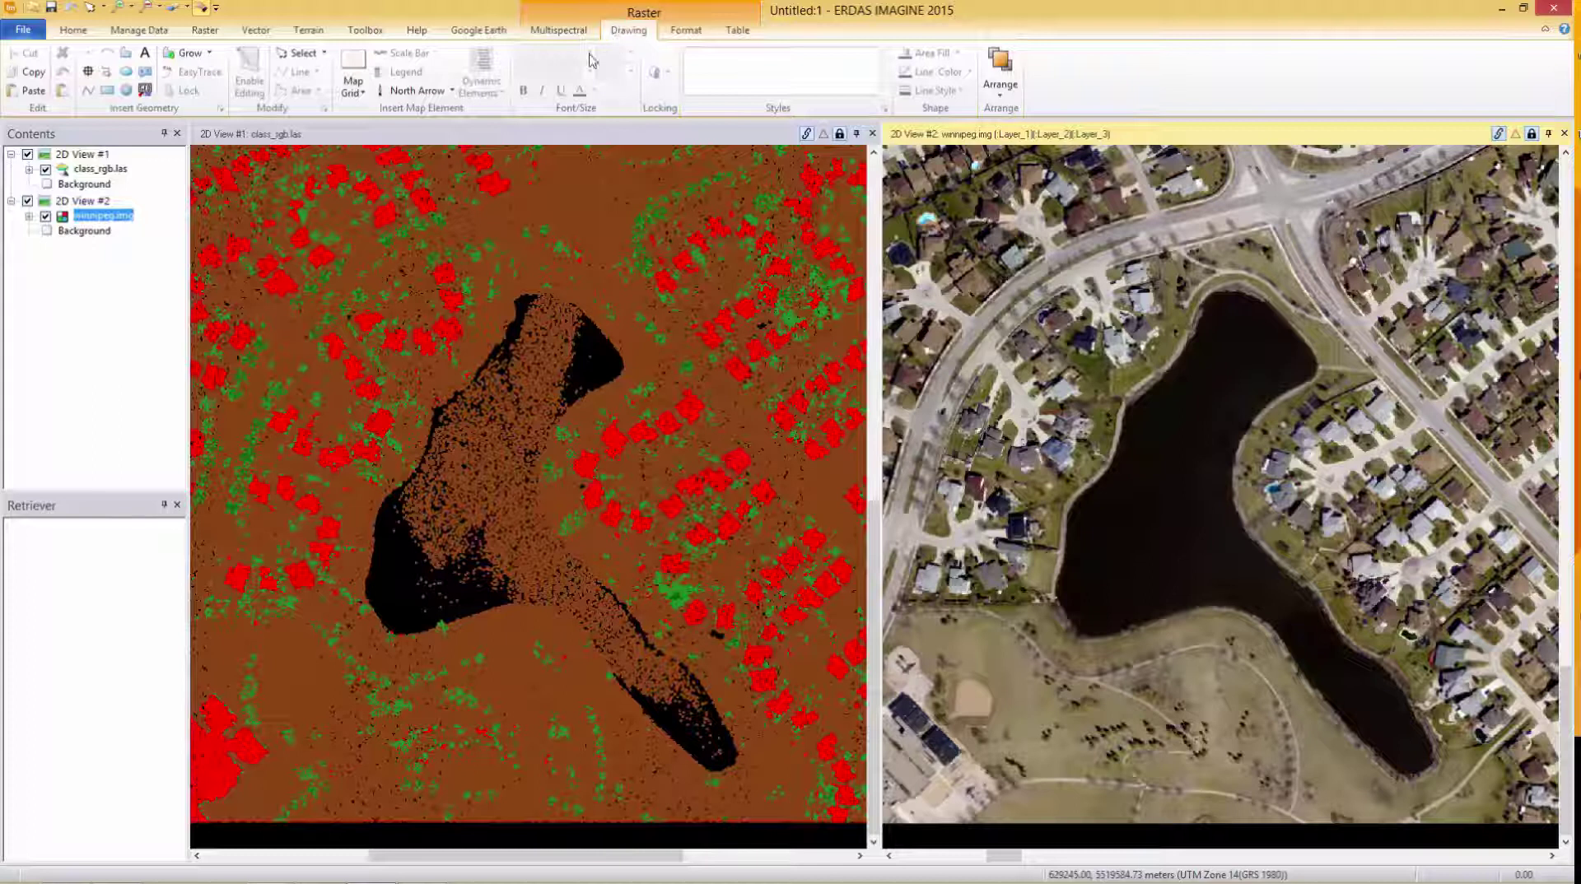
Step: Grow an AOI covering the lake in winnipeg.img and save it as lake.aoi, replacing the existing file
{"action": "left_click", "coordinate": [194, 56]}
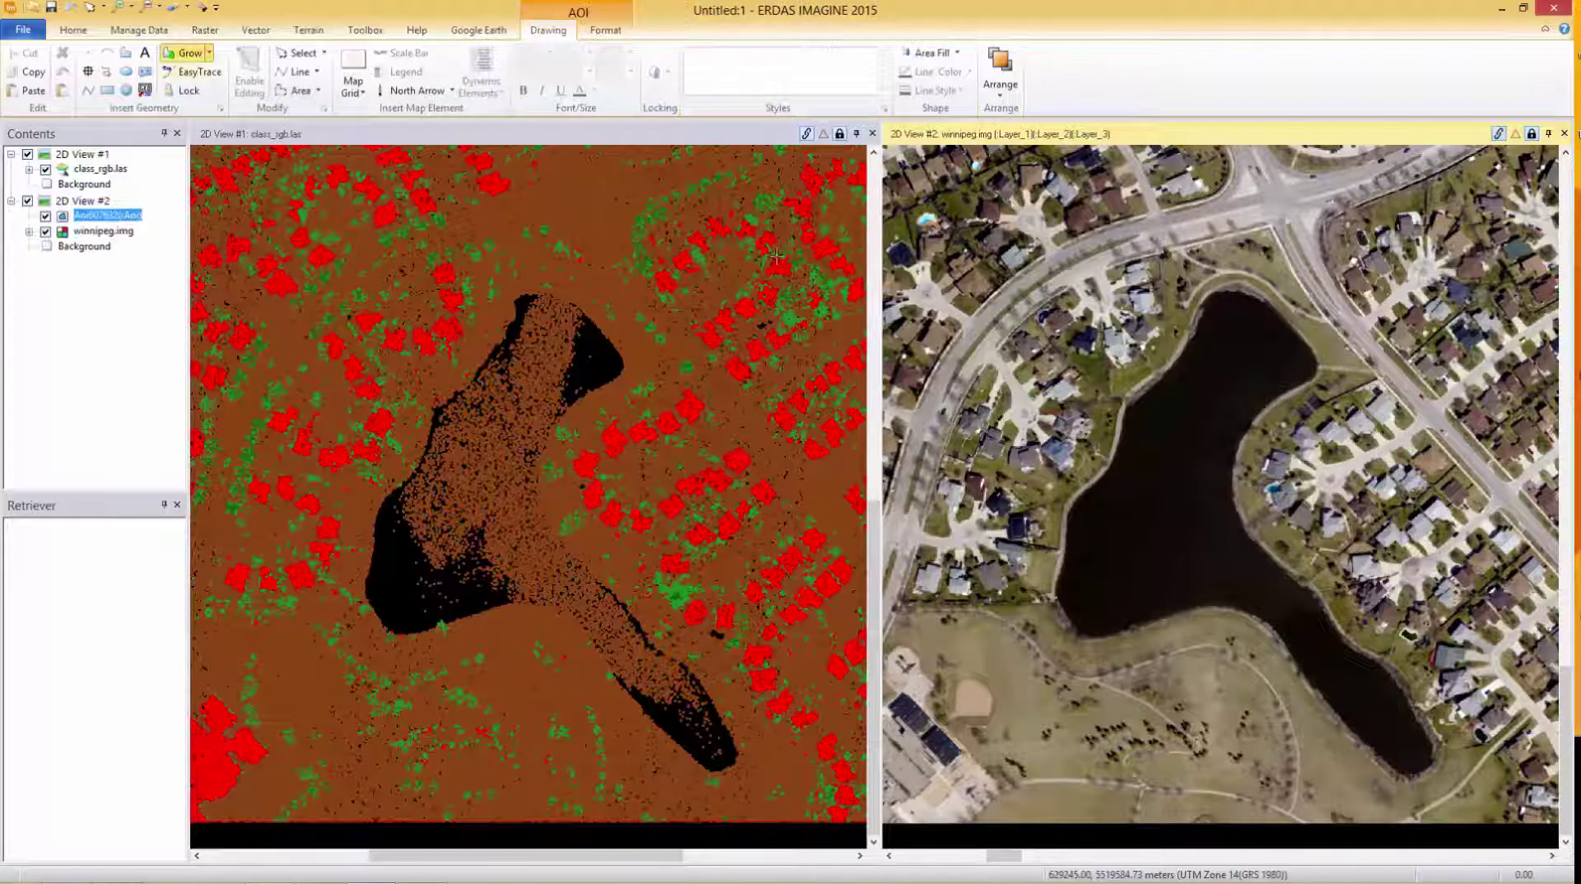
{"action": "left_click_drag", "start_coordinate": [1129, 468], "coordinate": [1210, 574]}
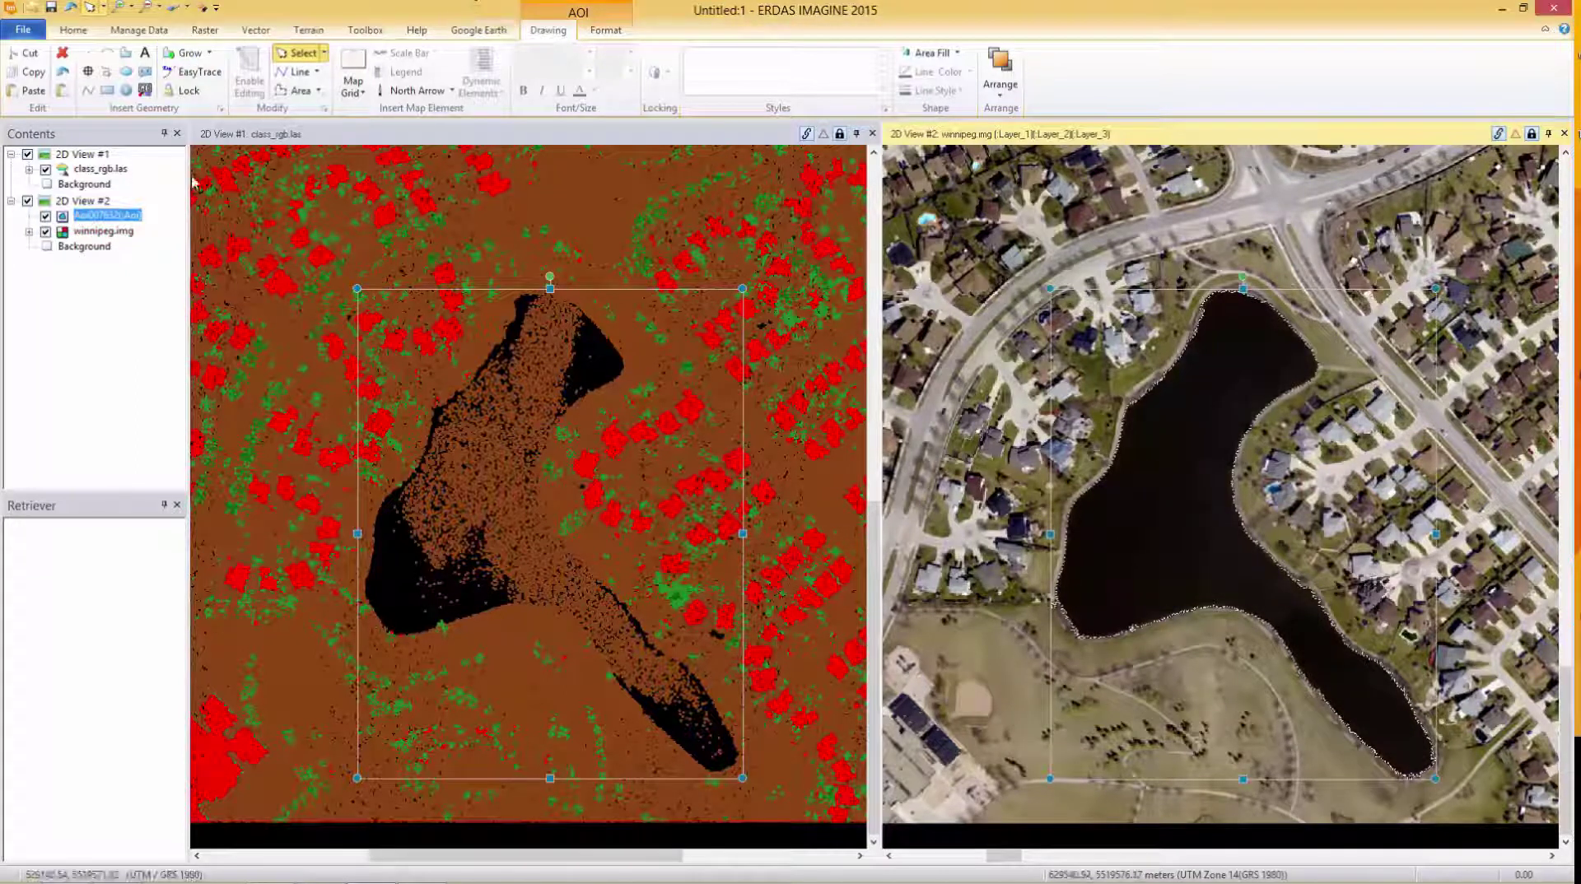
{"action": "right_click", "coordinate": [89, 221]}
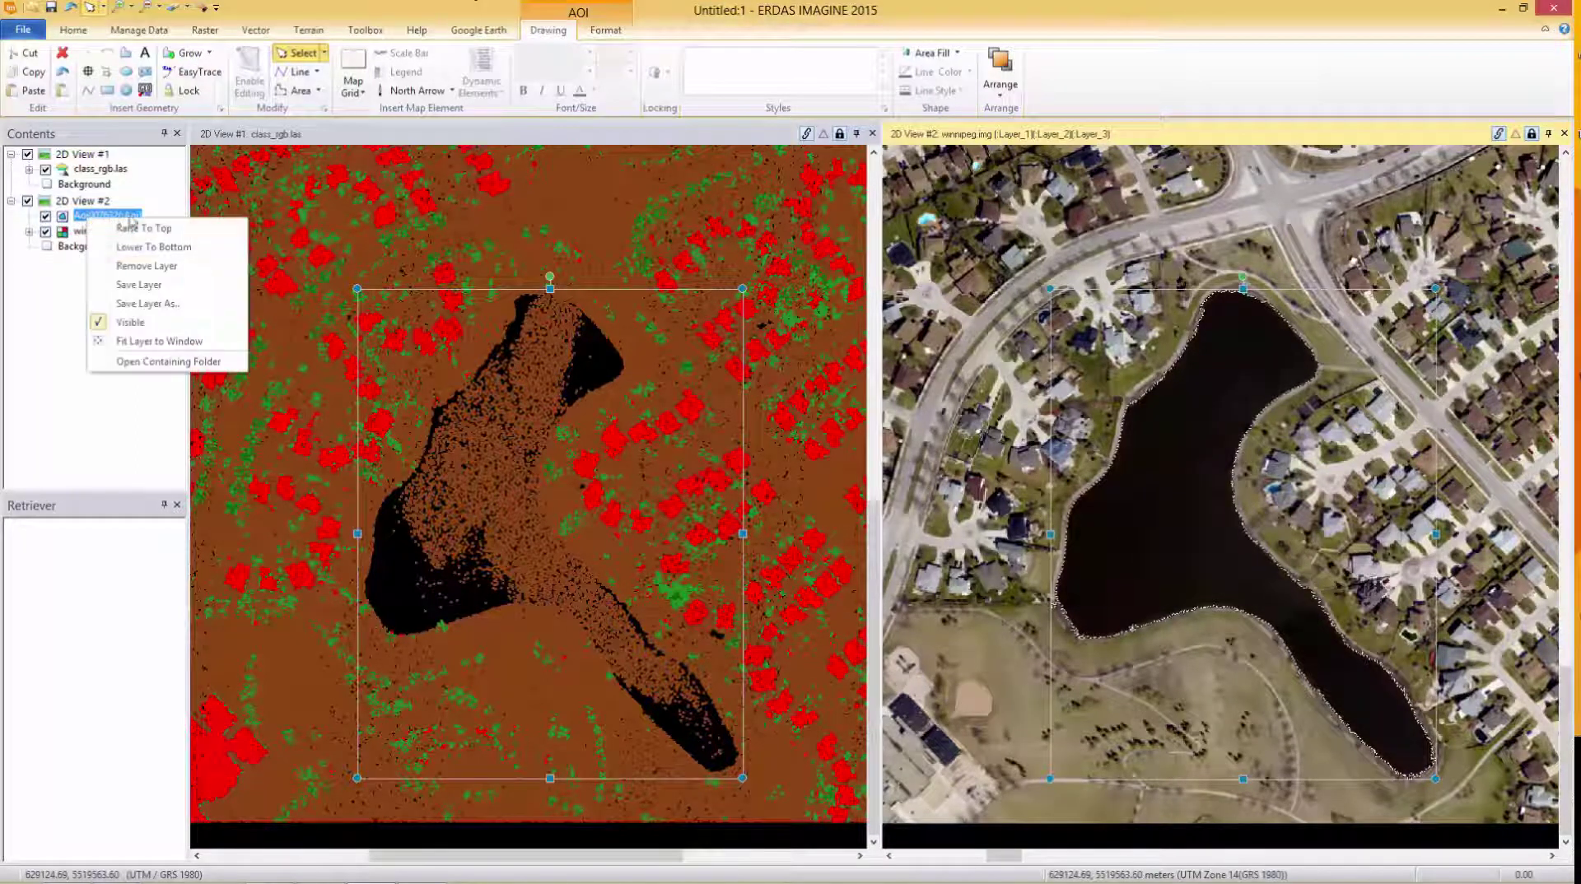
{"action": "left_click", "coordinate": [176, 305]}
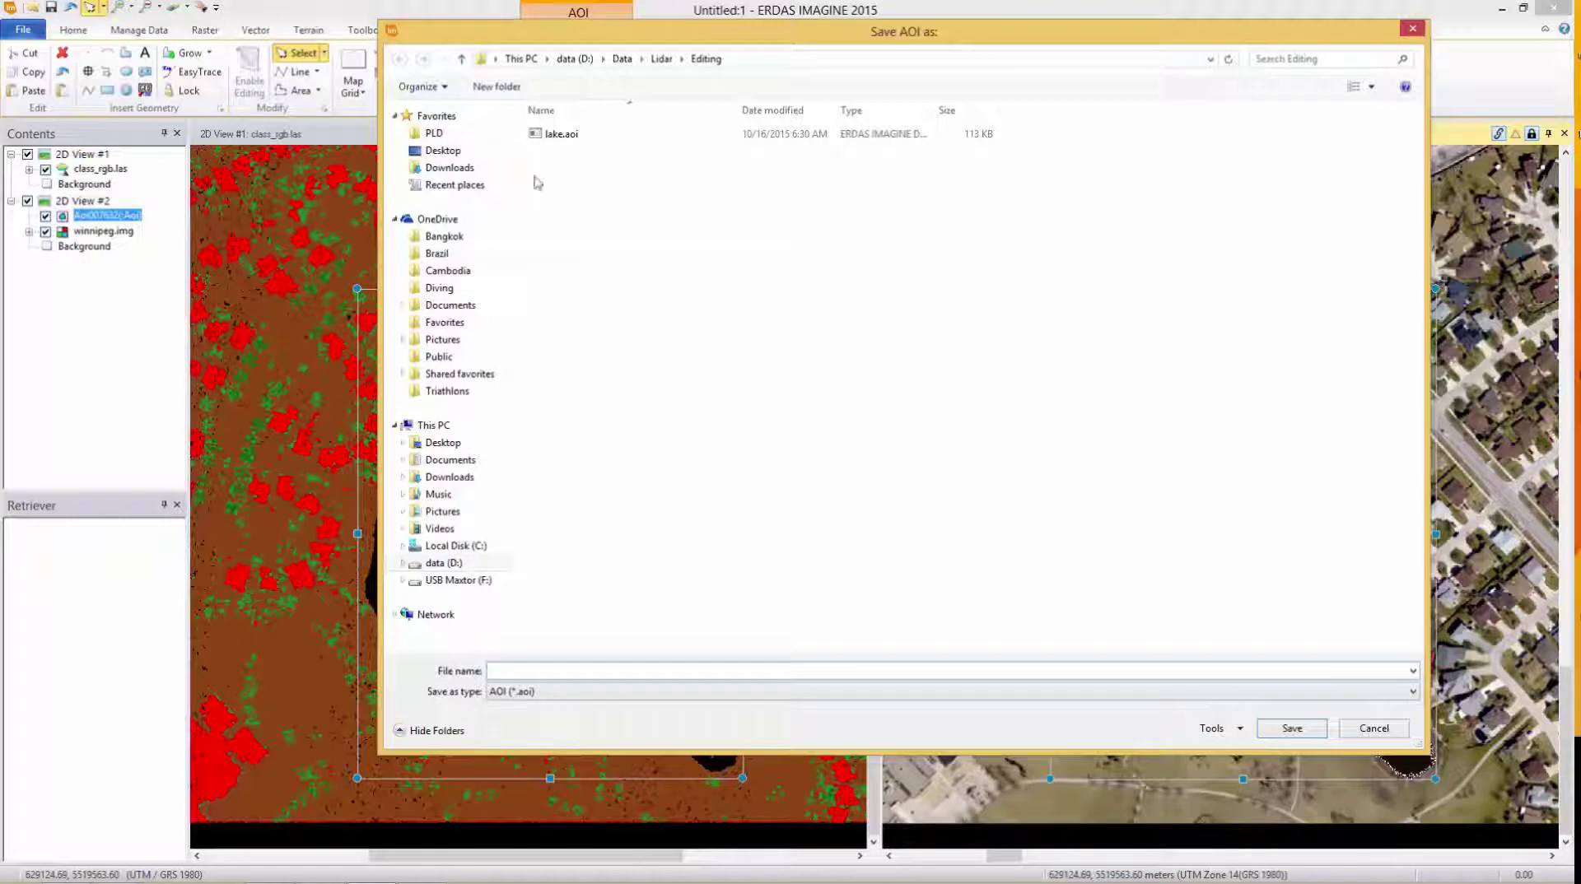
{"action": "left_click", "coordinate": [548, 137]}
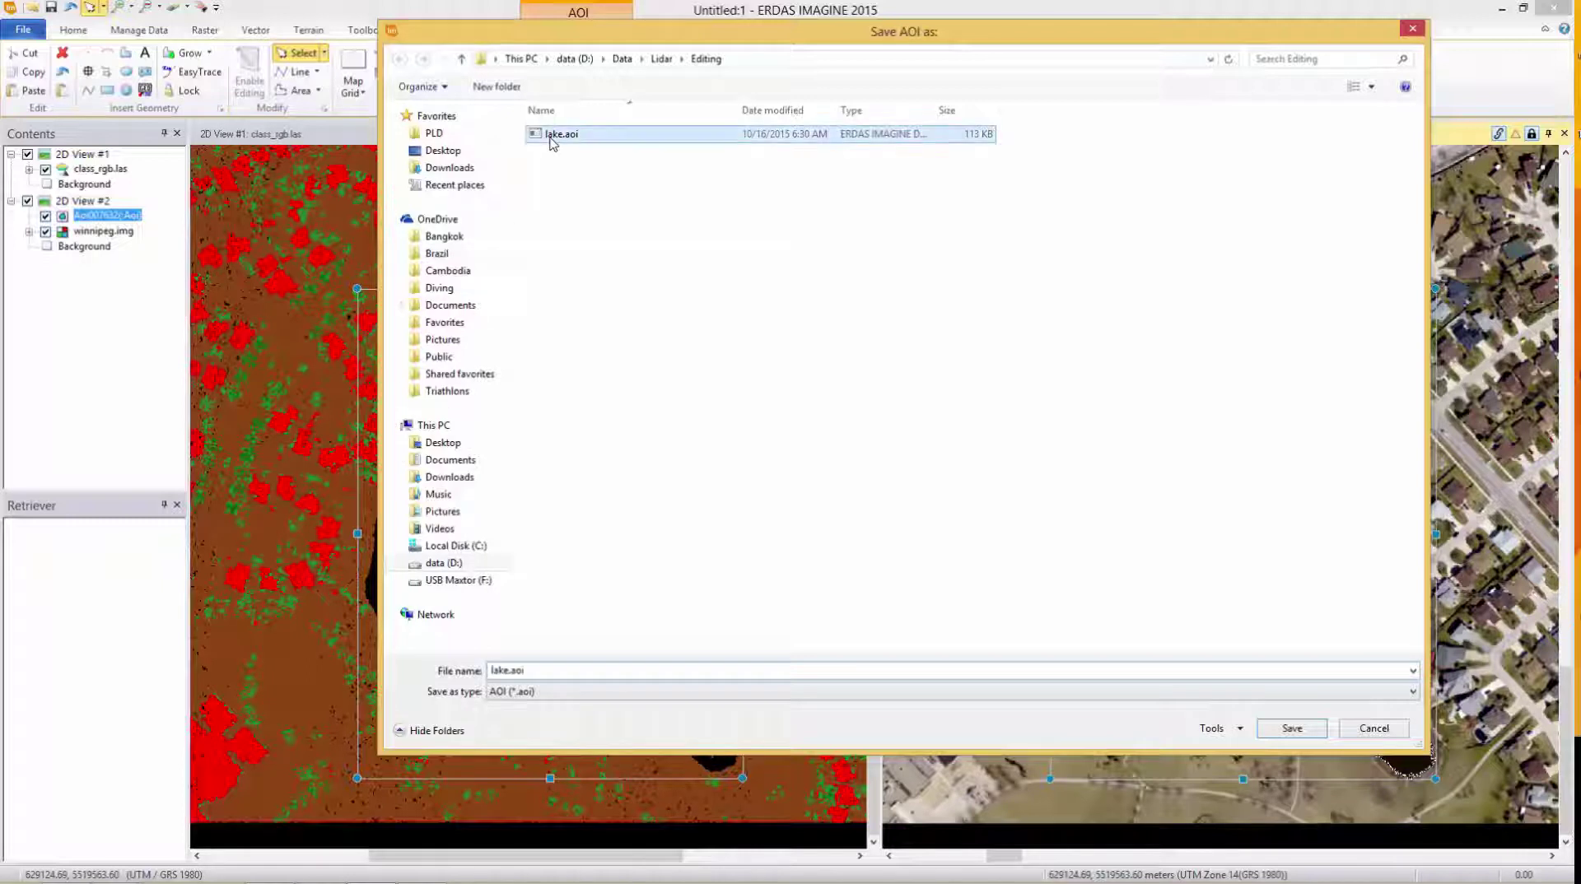
{"action": "left_click", "coordinate": [1275, 731]}
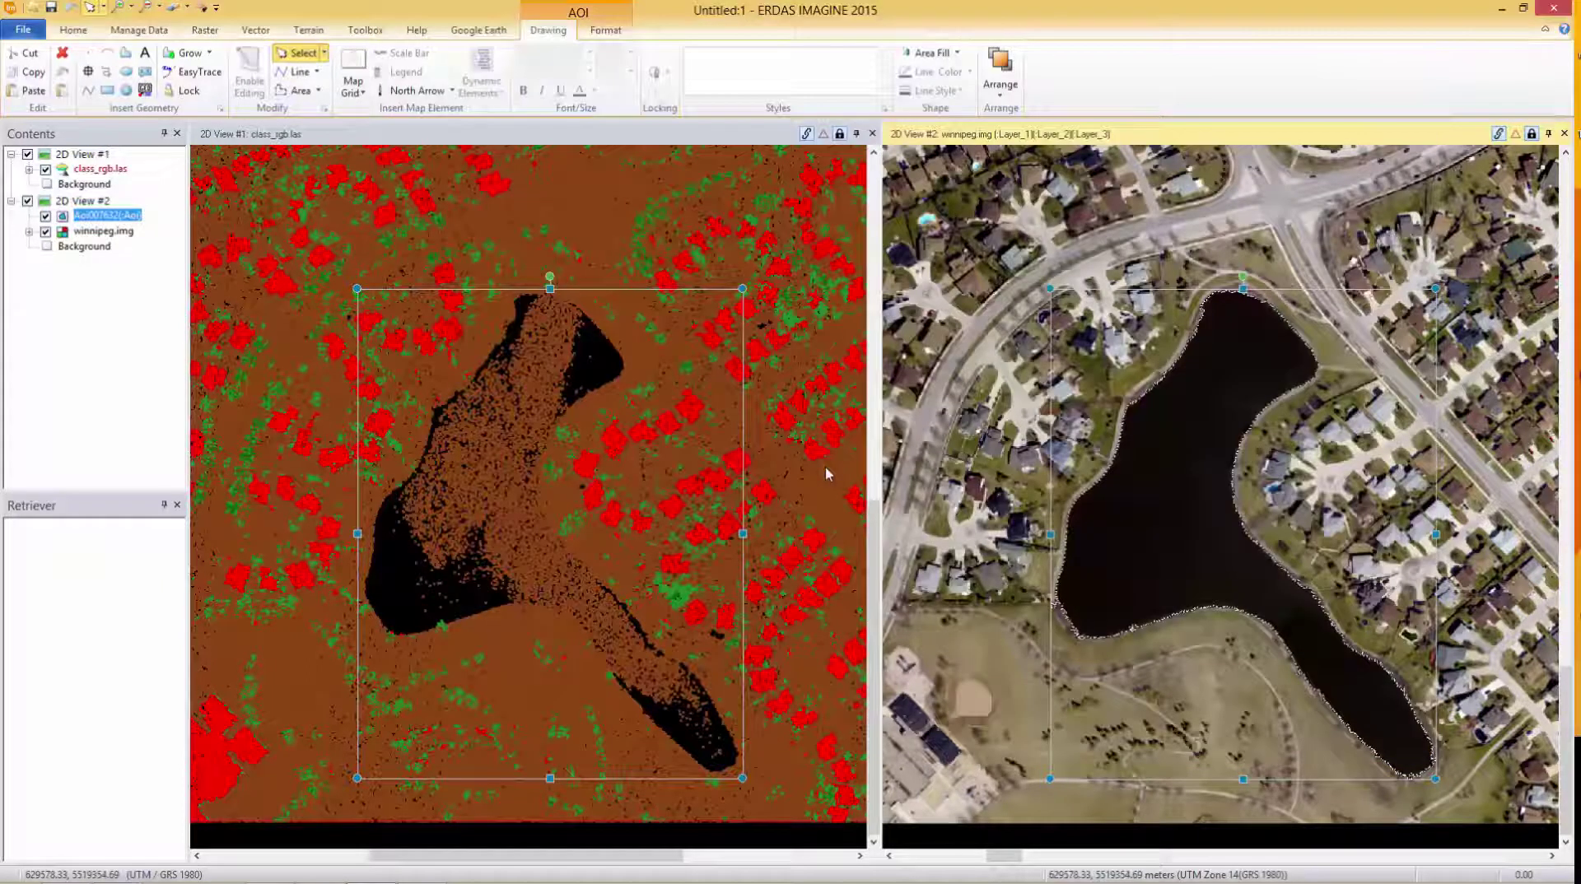
Step: Close the winnipeg.img view and draw a rectangular profile across the lake's northeastern shore in the point cloud
{"action": "left_click", "coordinate": [1563, 134]}
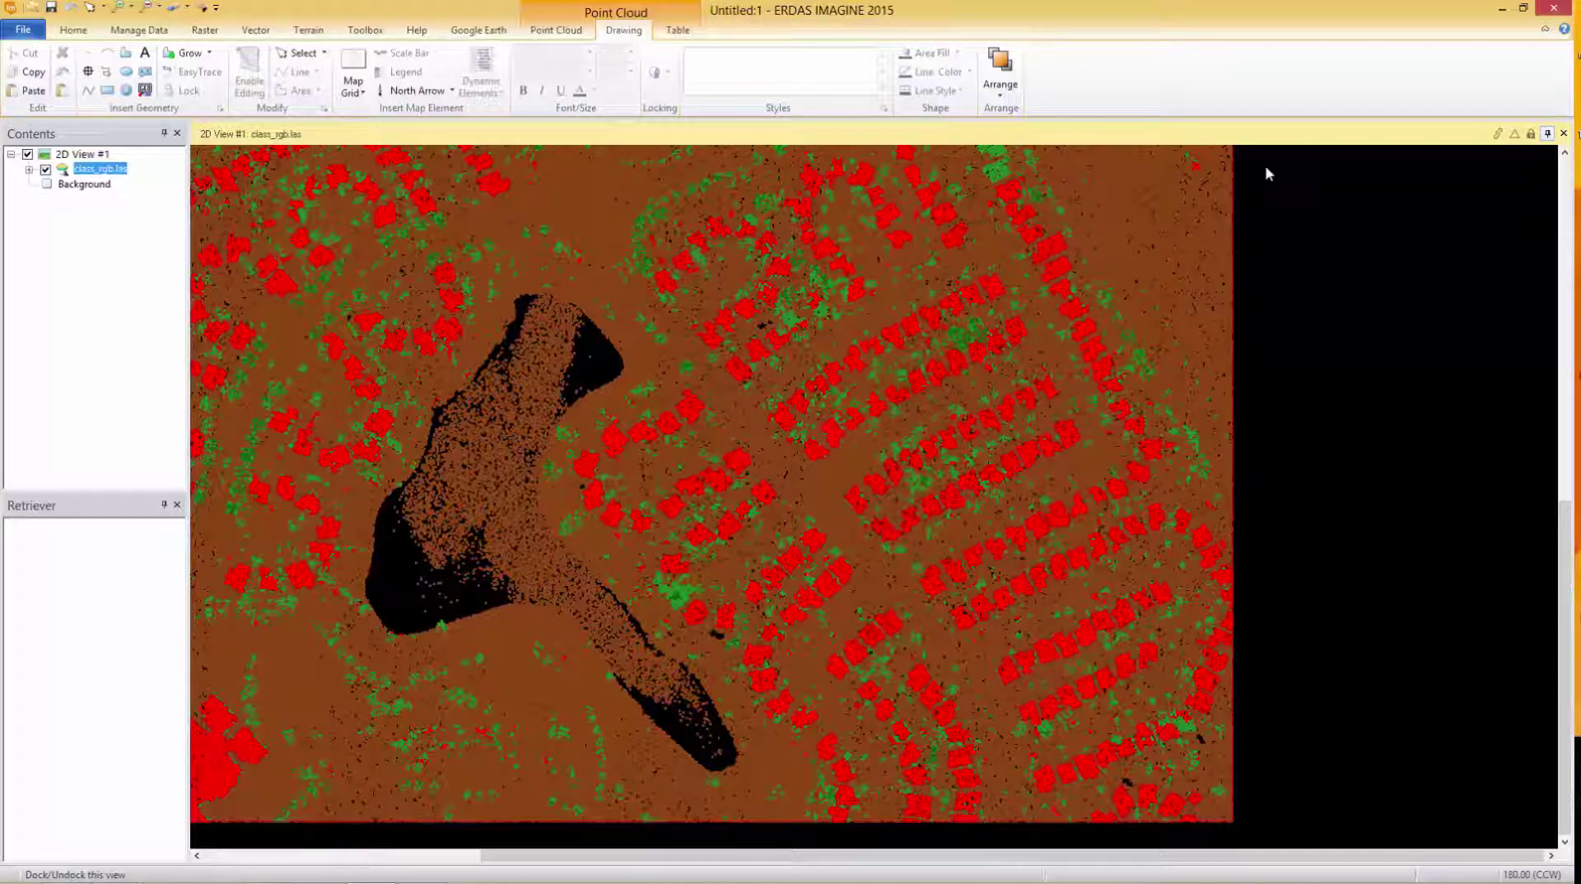
{"action": "left_click", "coordinate": [556, 29]}
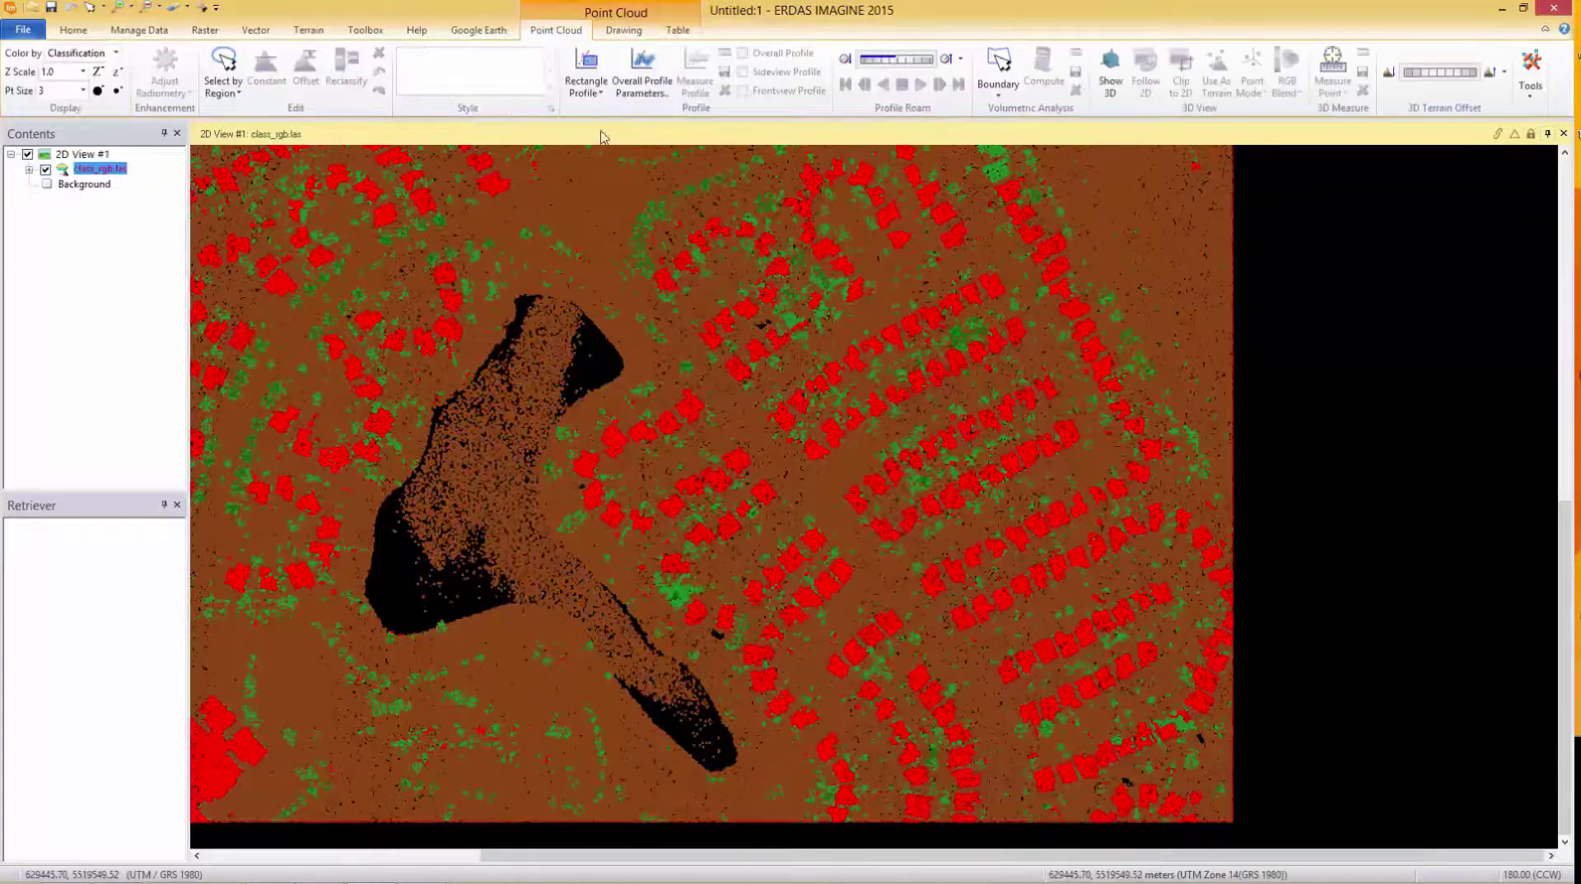
{"action": "left_click", "coordinate": [590, 71]}
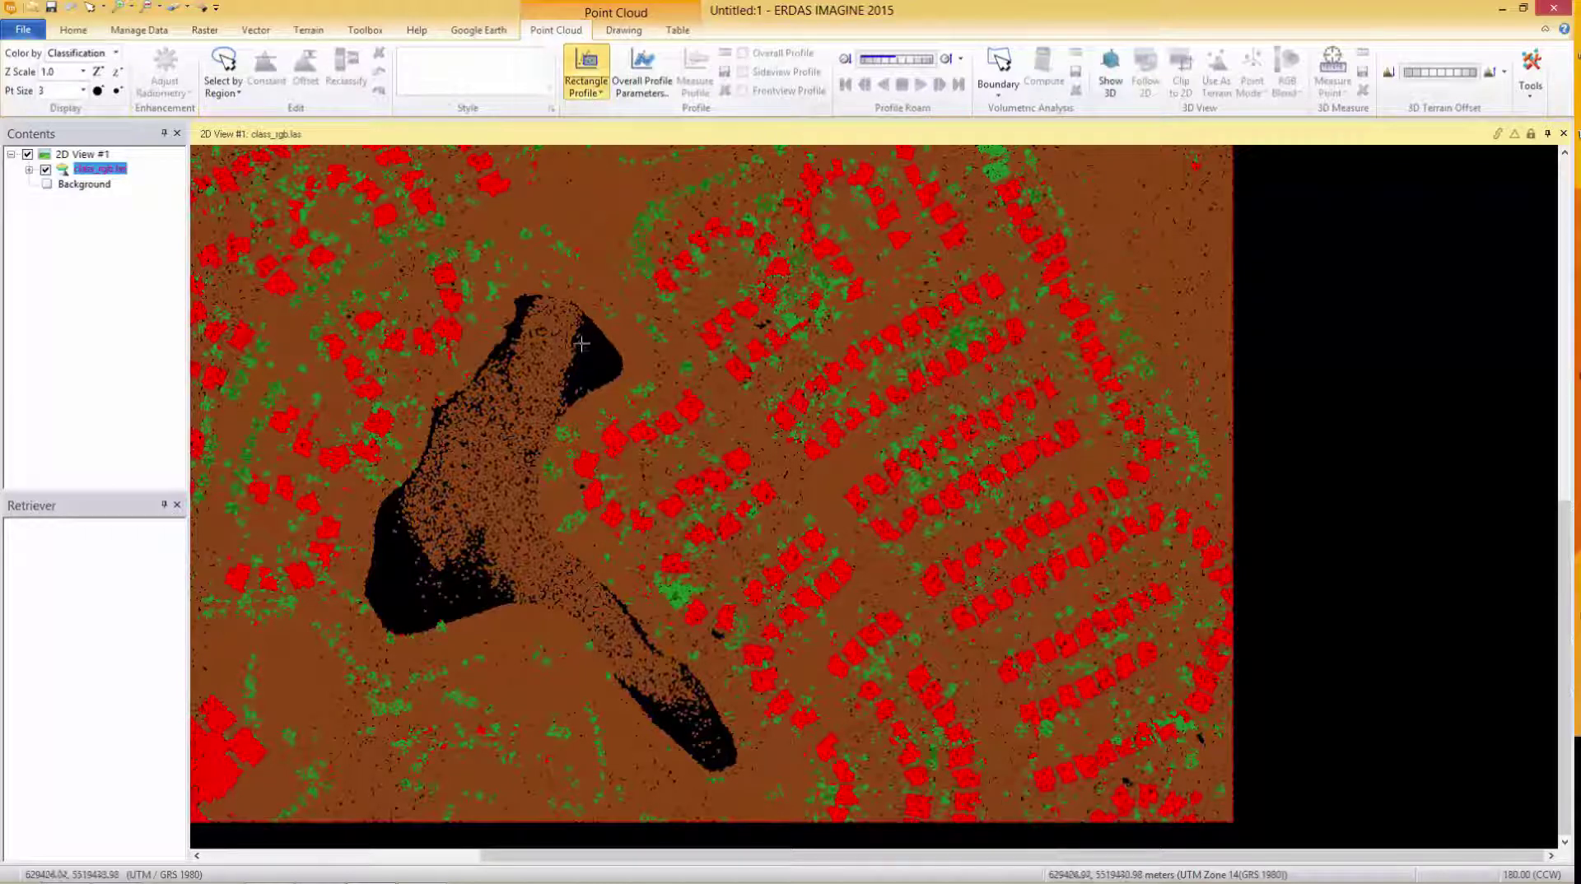
{"action": "left_click_drag", "start_coordinate": [584, 344], "coordinate": [644, 362]}
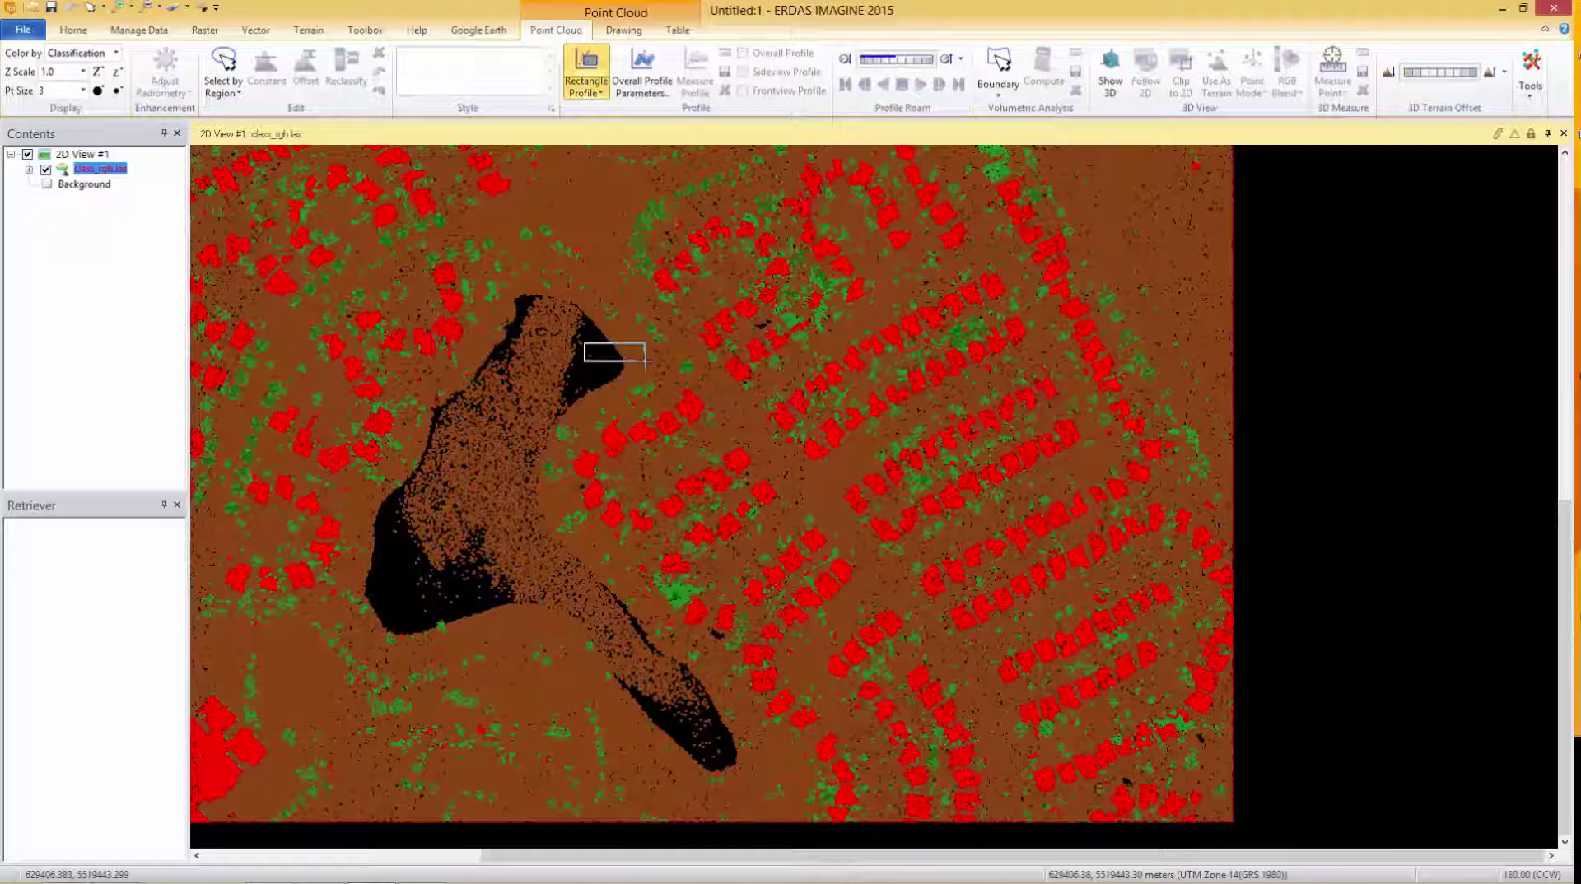
Step: Finish the rectangular profile across the lake's northeastern shore and measure along the water surface to the shoreline in the sideview profile
{"action": "left_click", "coordinate": [644, 361]}
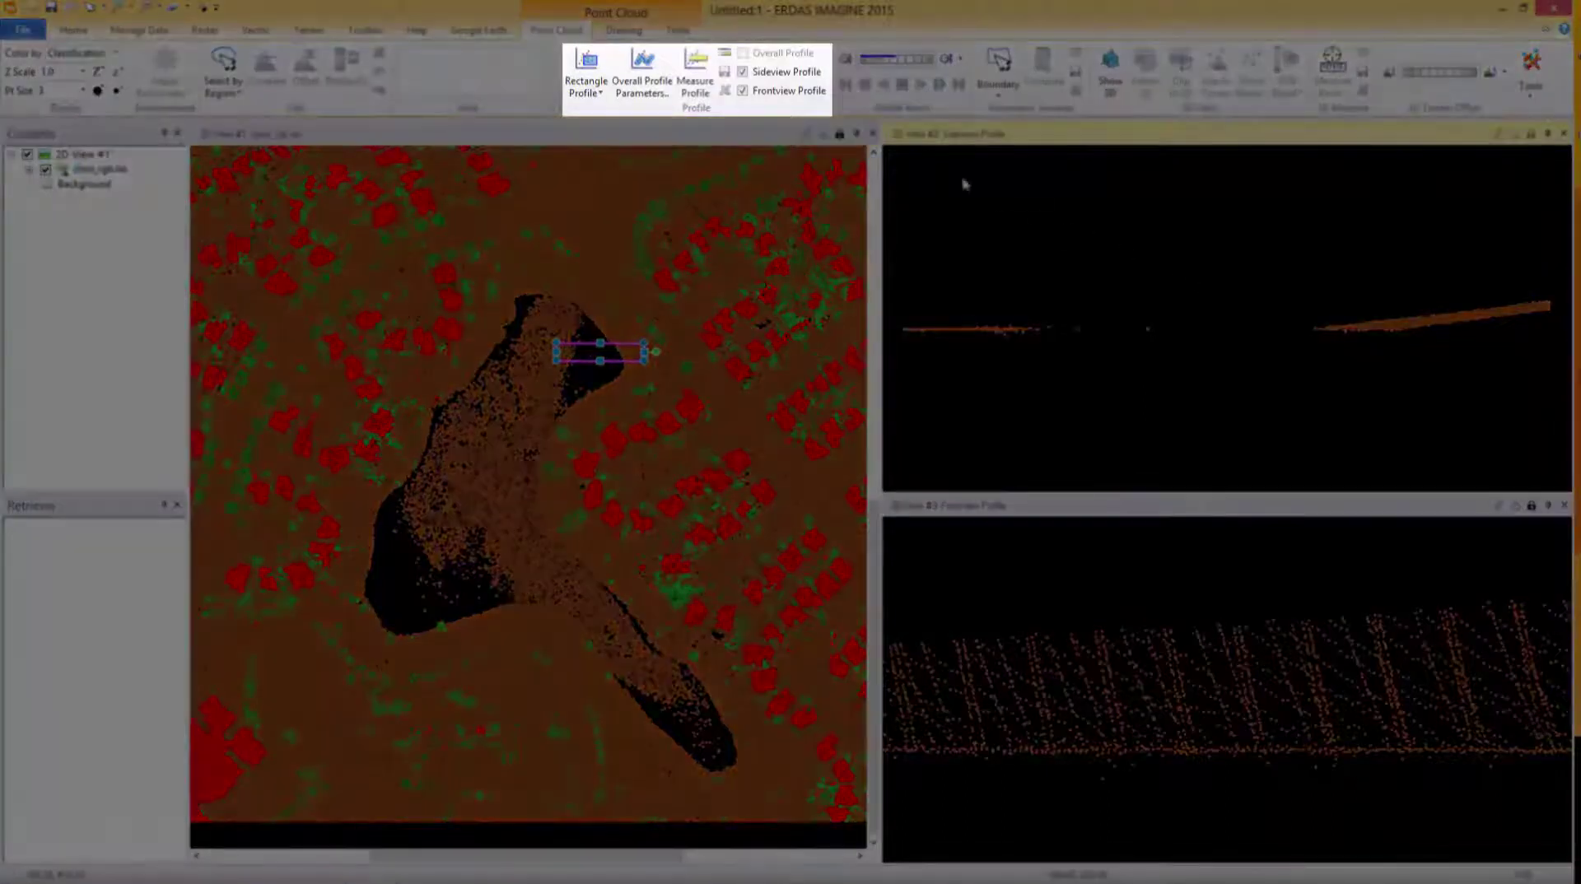
{"action": "left_click", "coordinate": [695, 70]}
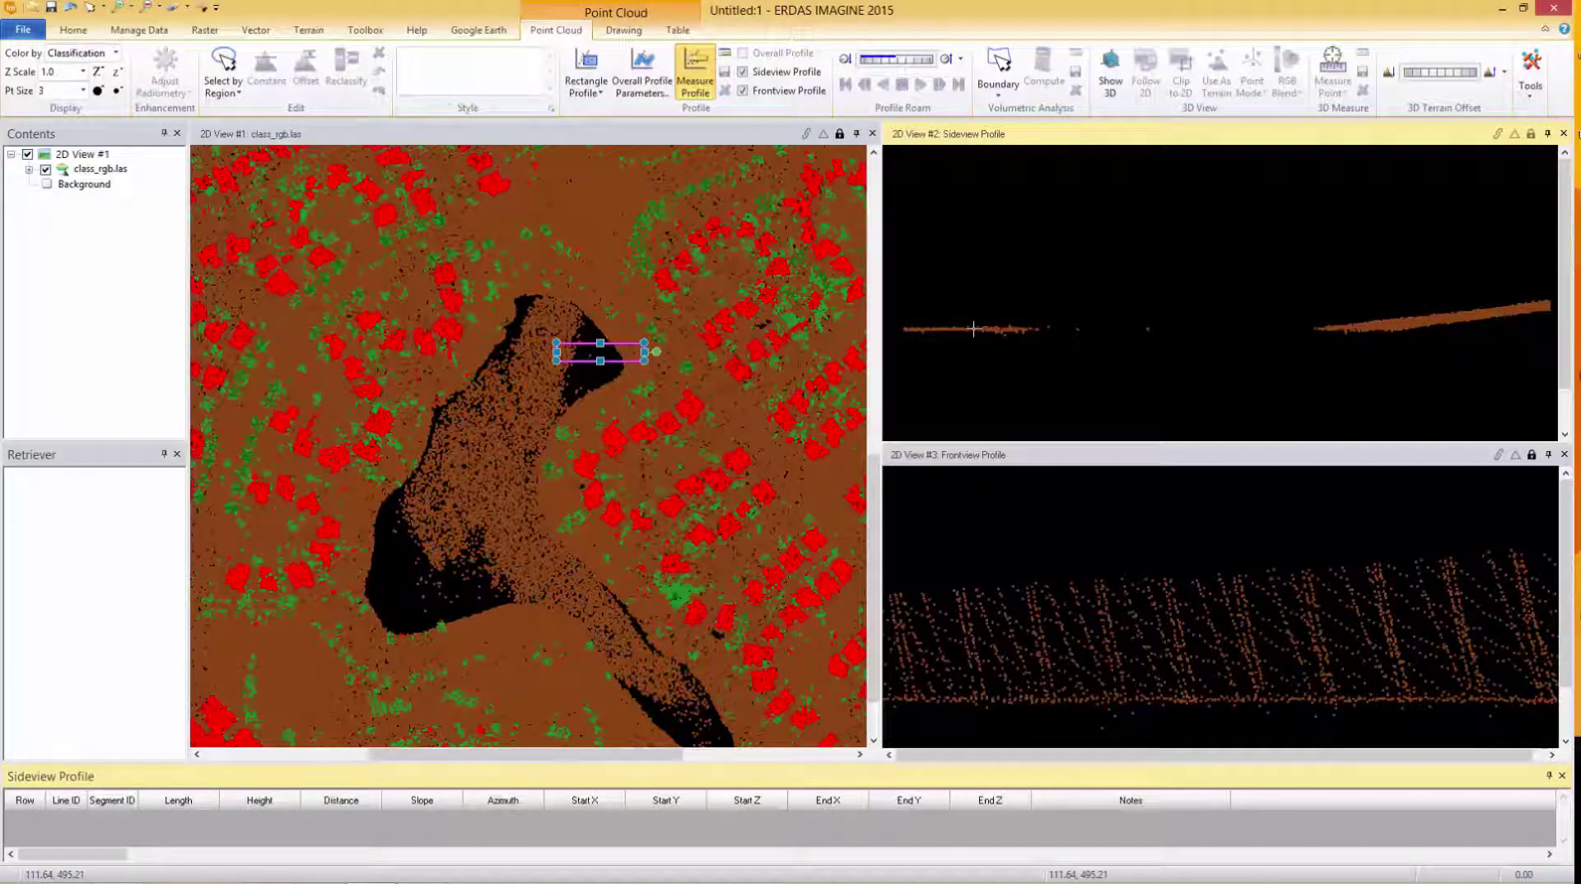
{"action": "left_click", "coordinate": [973, 328]}
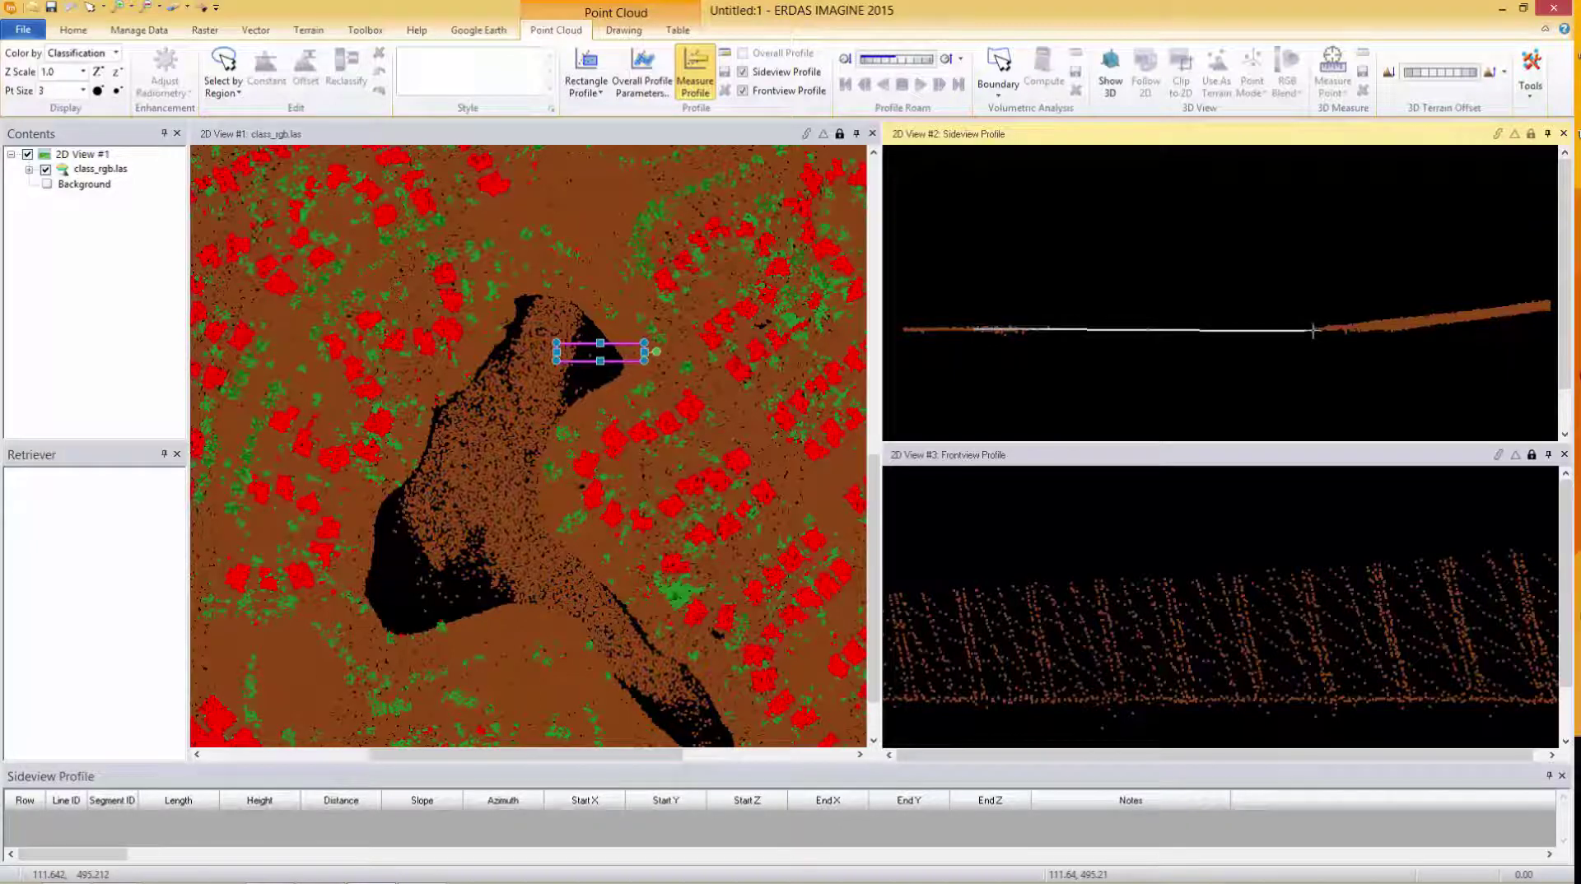
{"action": "left_click", "coordinate": [1312, 330]}
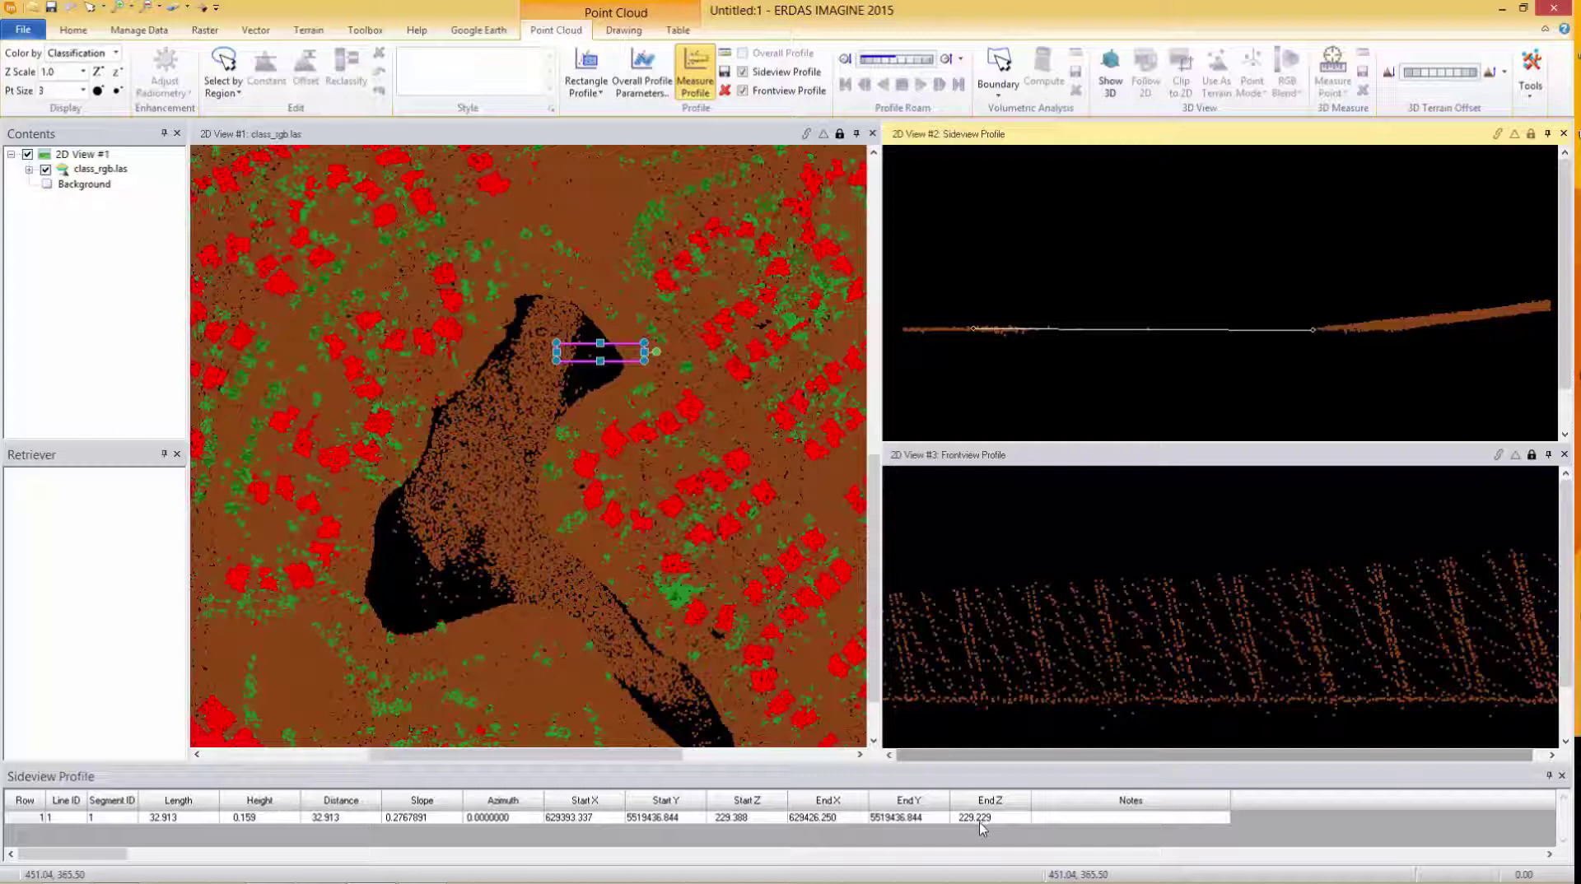
Step: Select the lake points in class_rgb.las by region, using the AOI file lake.aoi
{"action": "left_click", "coordinate": [234, 92]}
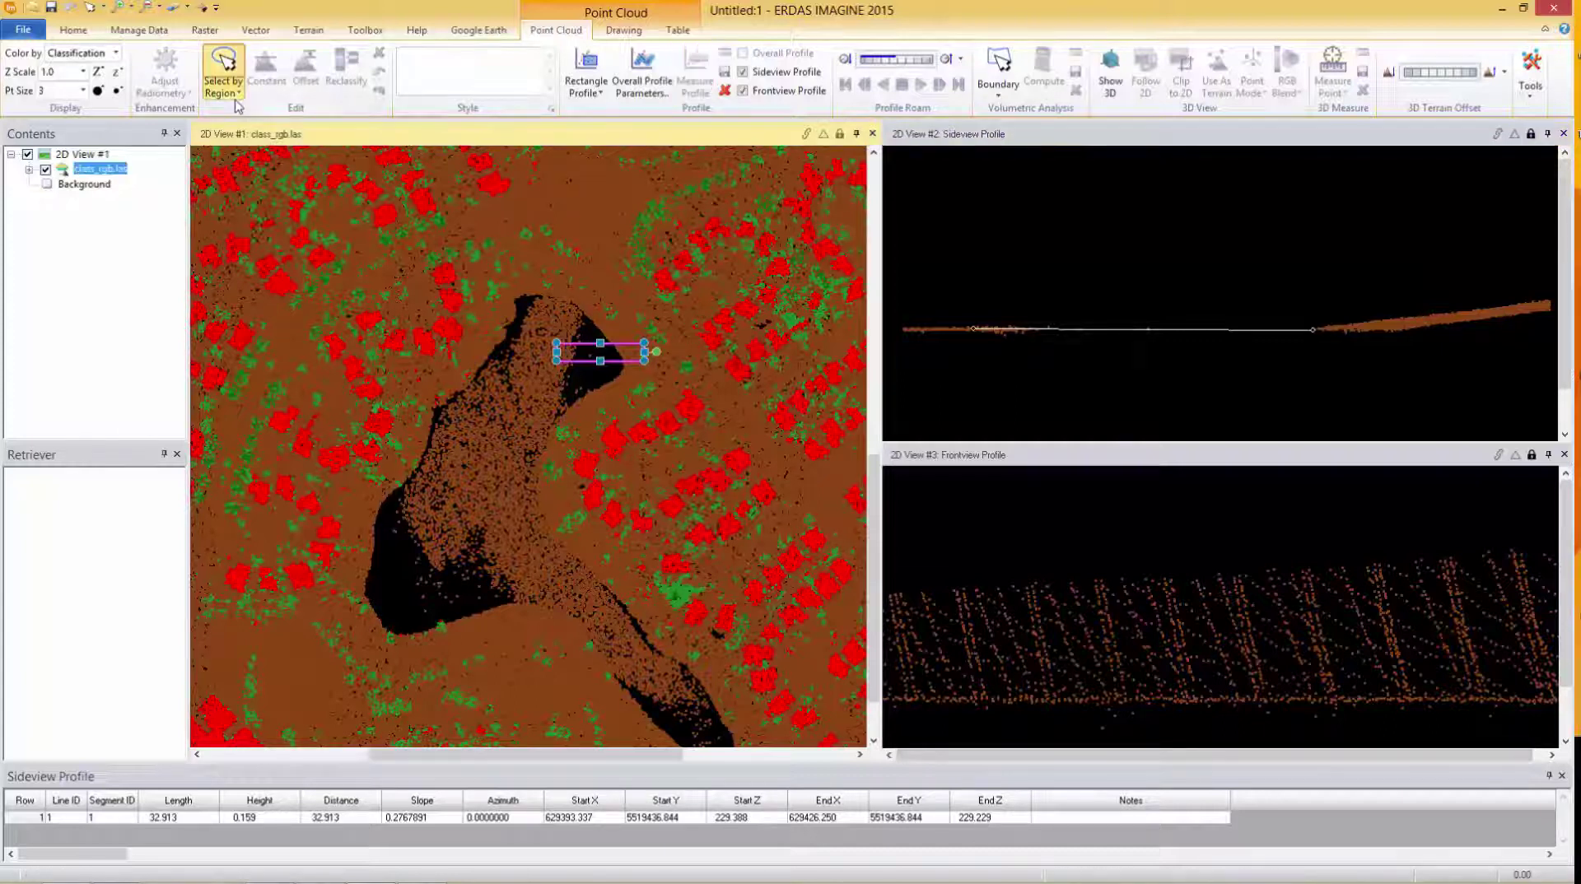
{"action": "left_click", "coordinate": [237, 93]}
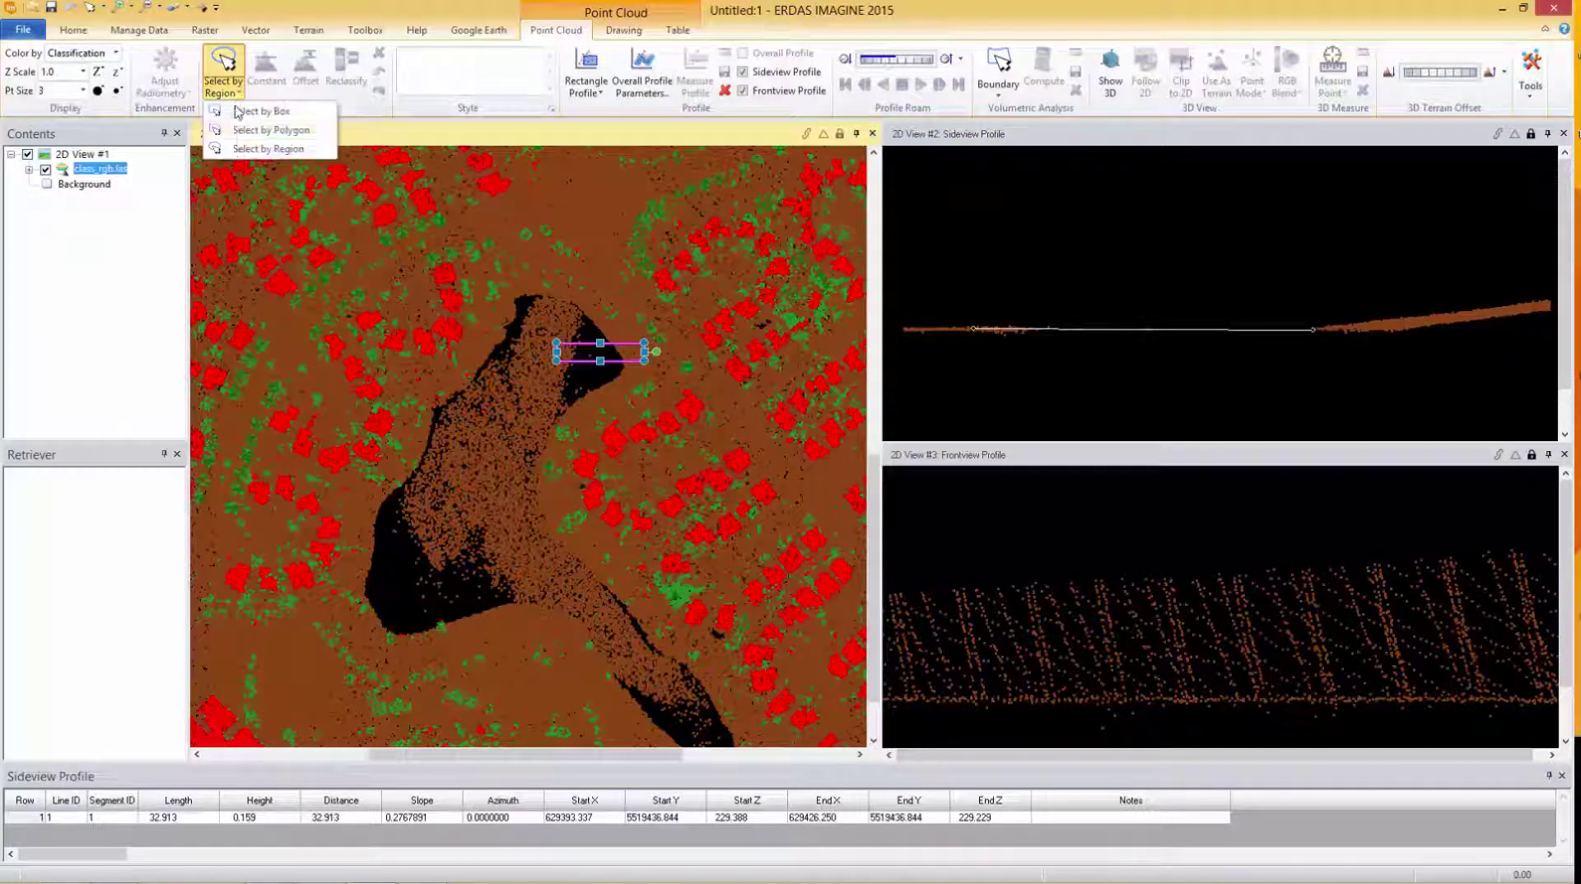
{"action": "left_click", "coordinate": [242, 149]}
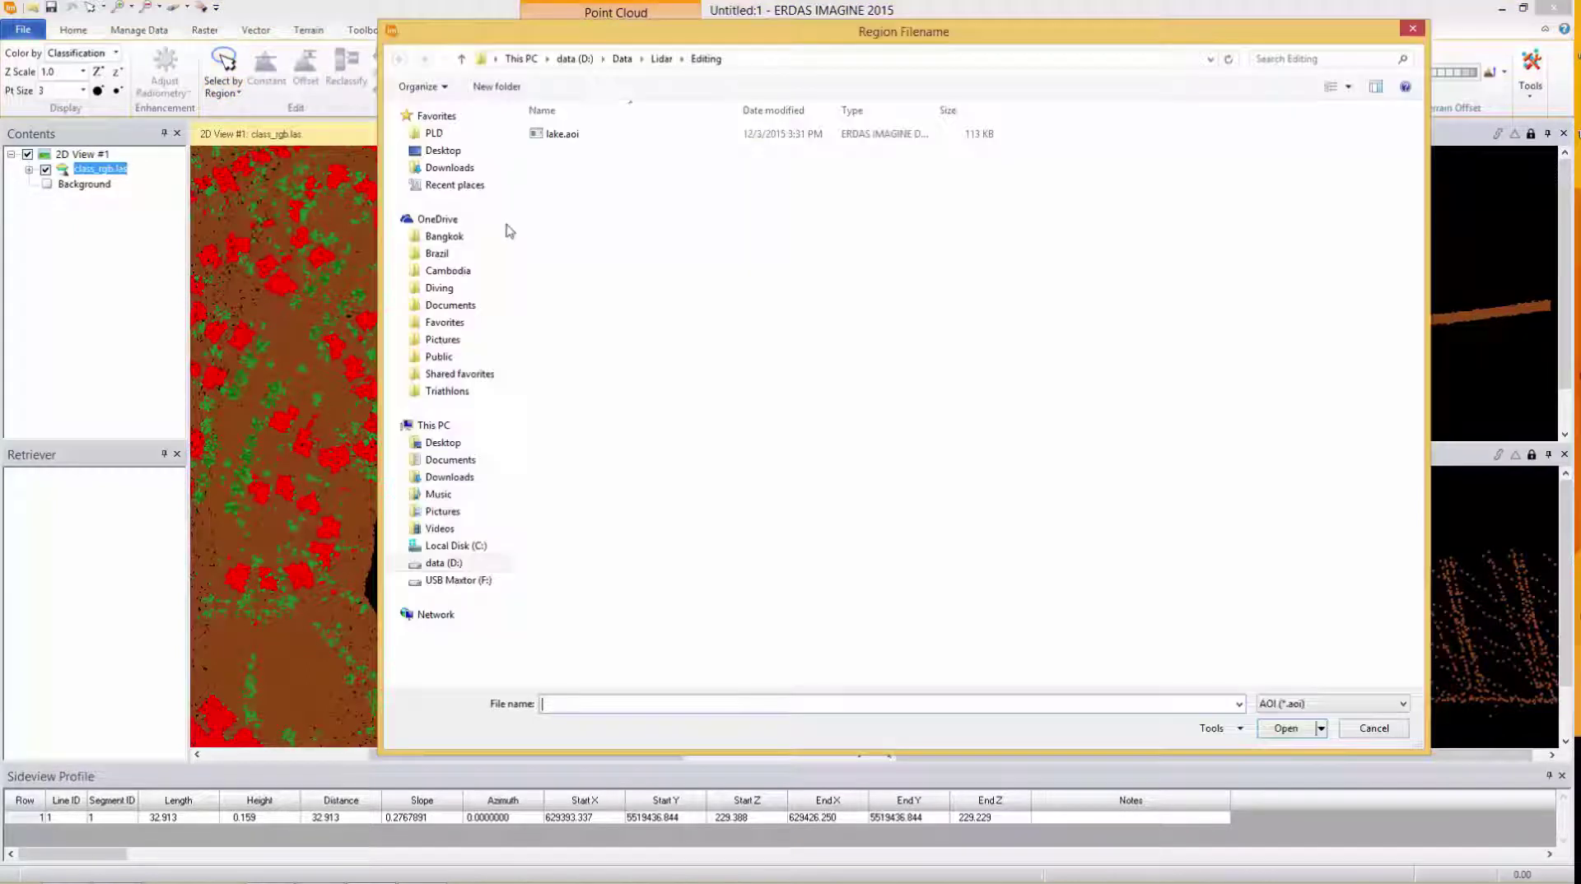
{"action": "left_click", "coordinate": [559, 136]}
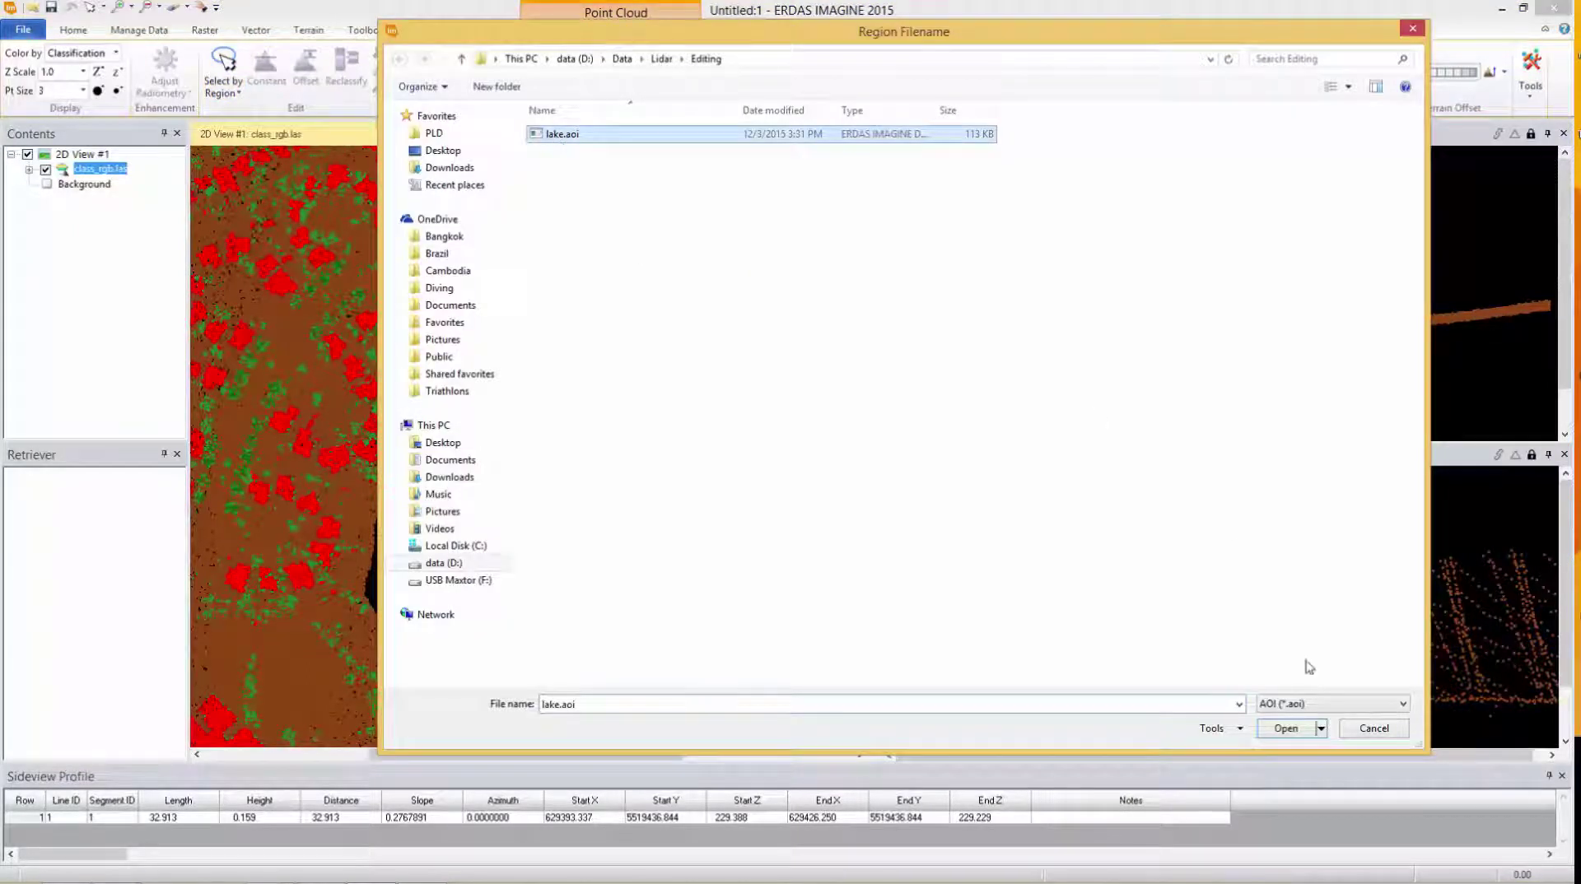
{"action": "left_click", "coordinate": [1289, 731]}
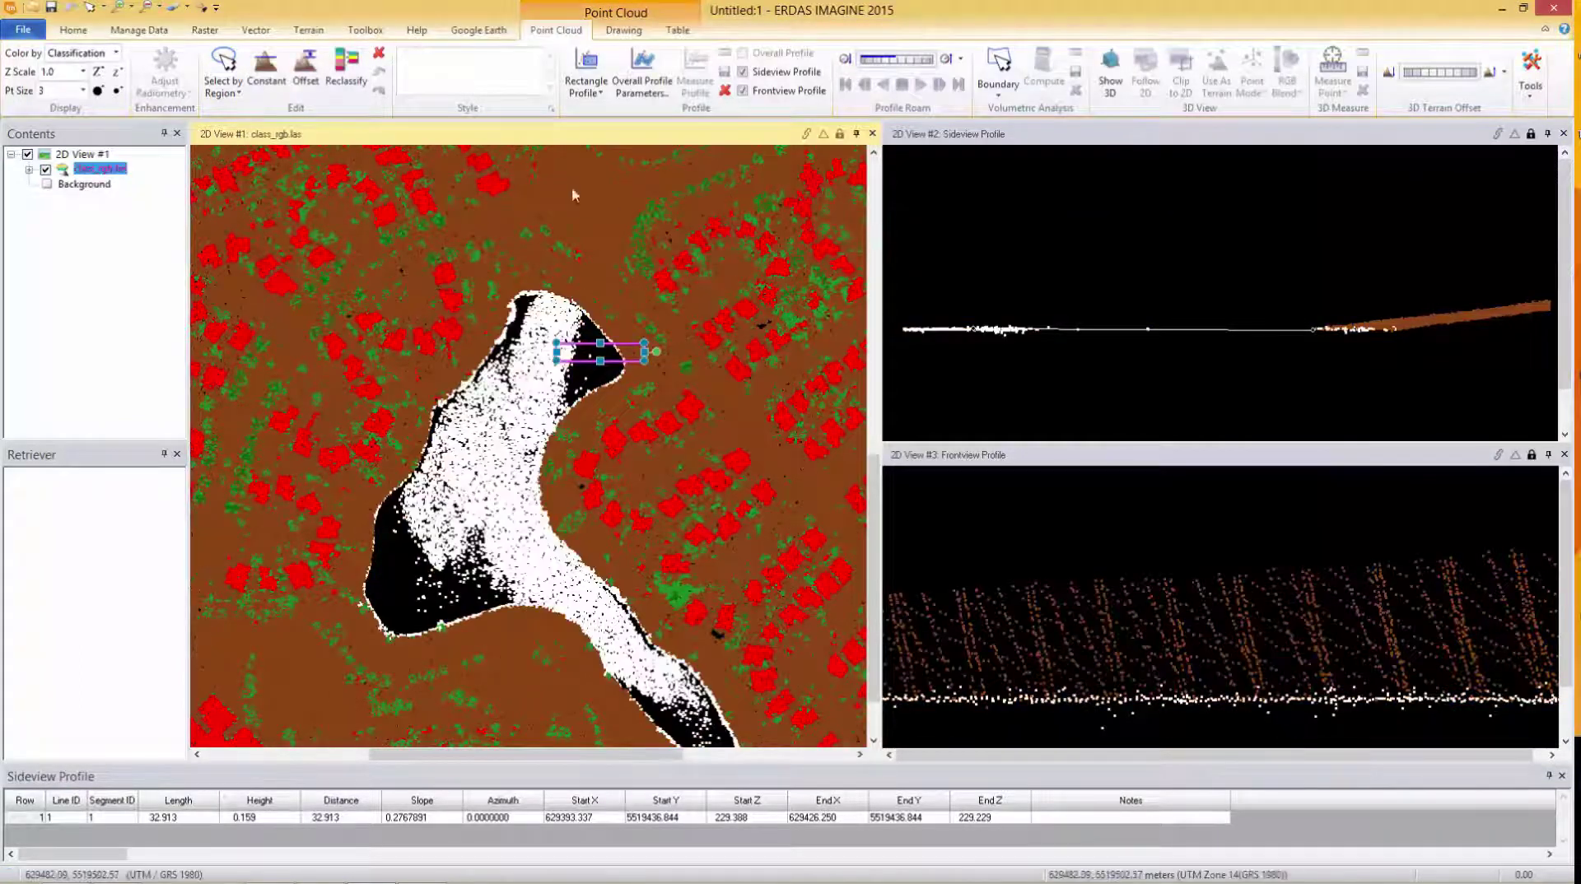
Step: Flatten the selected lake points to a constant Z of 229.229
{"action": "left_click", "coordinate": [272, 81]}
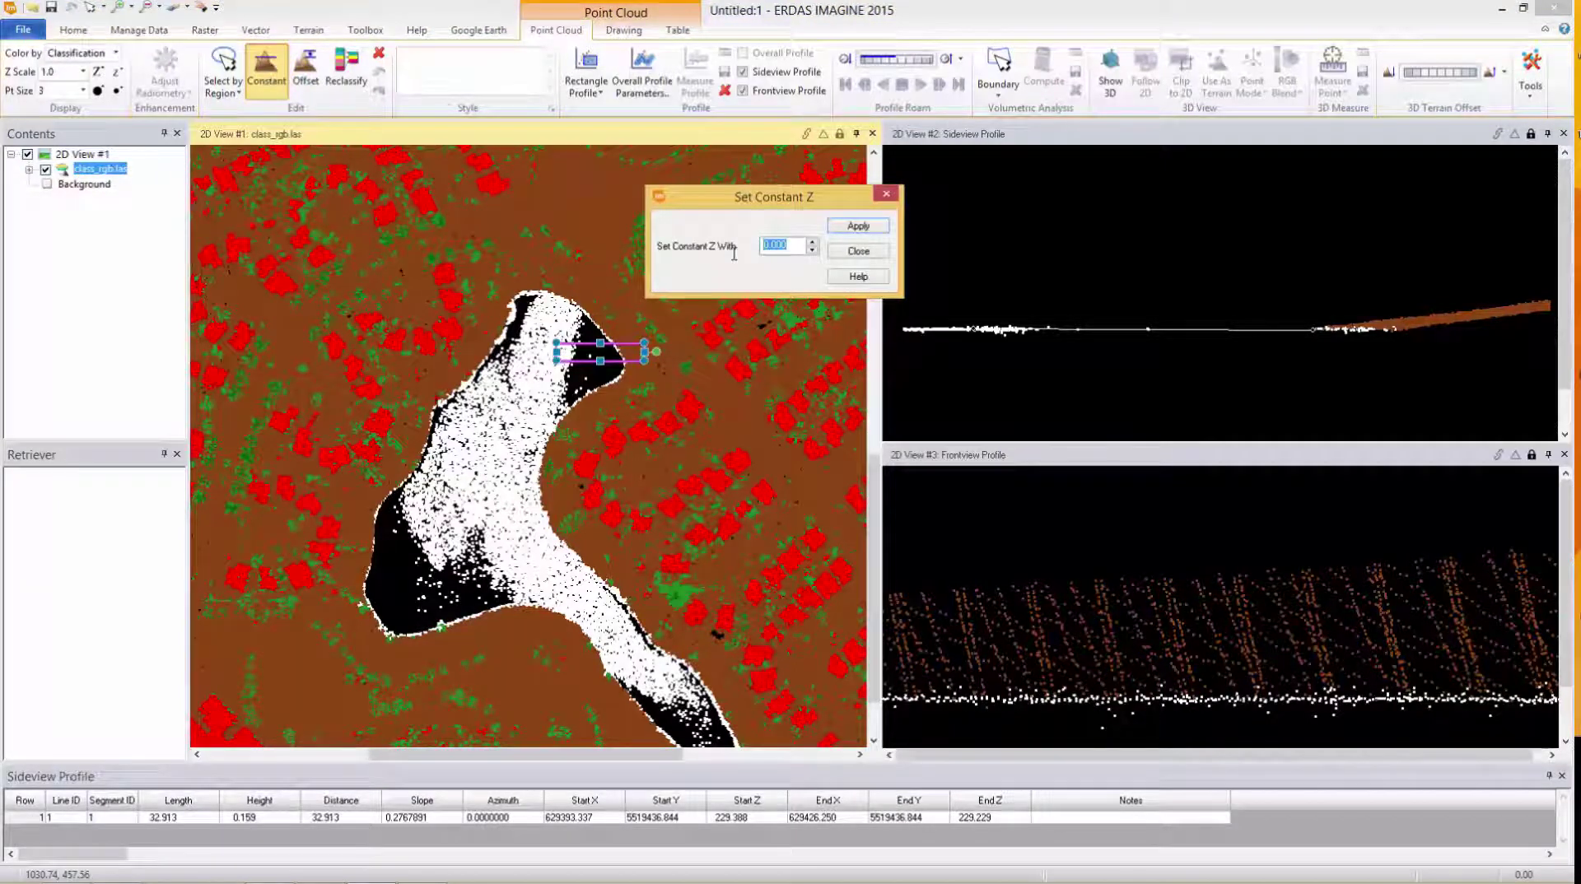
{"action": "type", "text": "229.229"}
{"action": "left_click", "coordinate": [859, 251]}
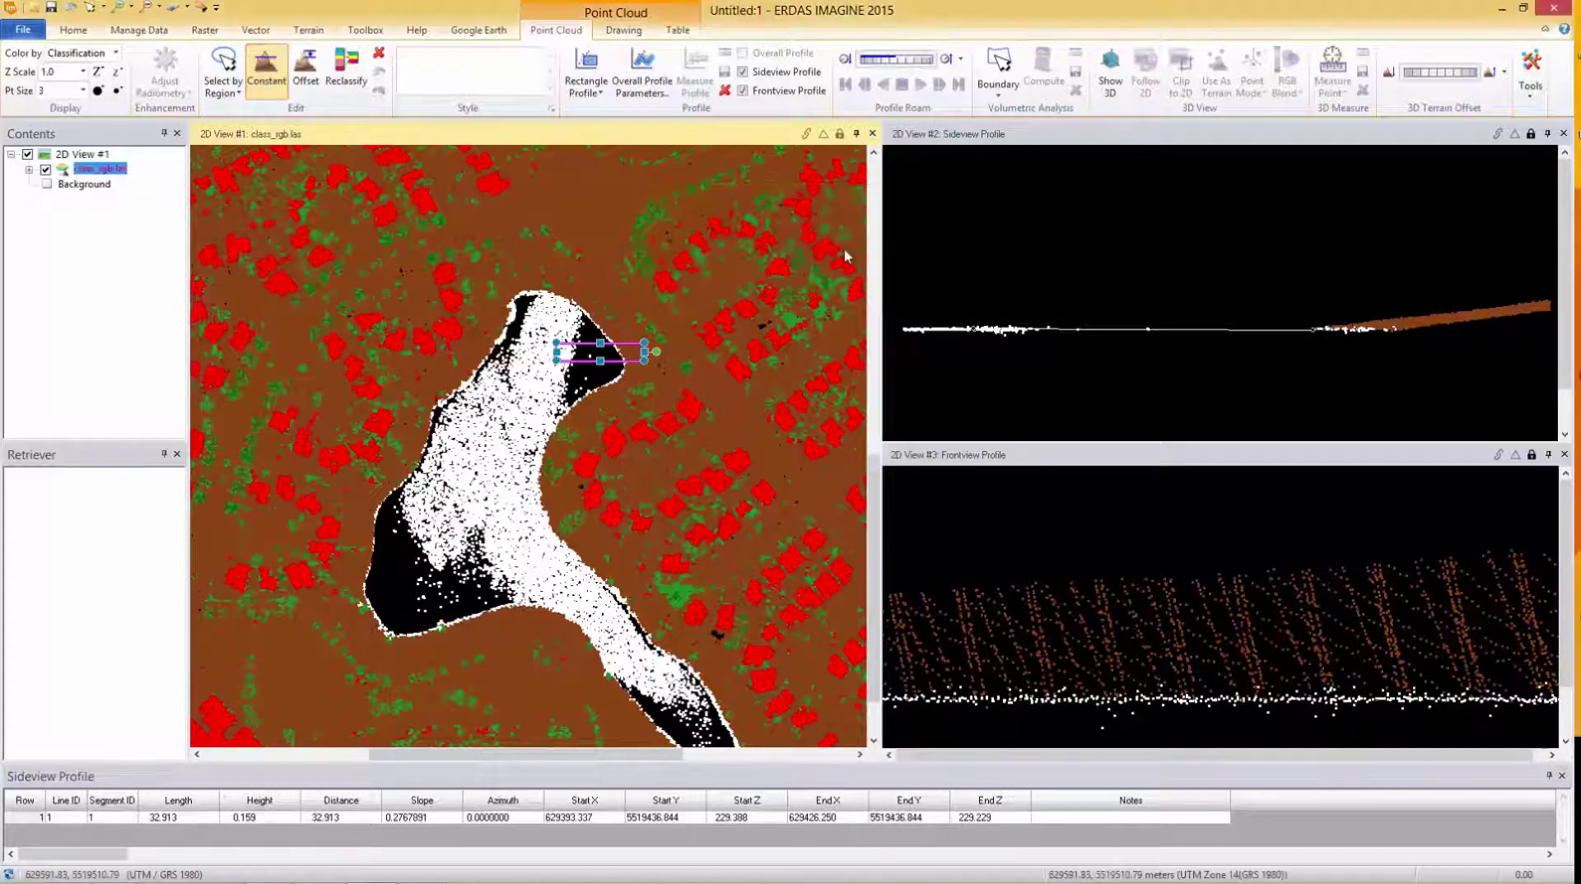
Step: Reclassify the selected lake points, setting the new class to 9 - Water for all old classes
{"action": "left_click", "coordinate": [344, 69]}
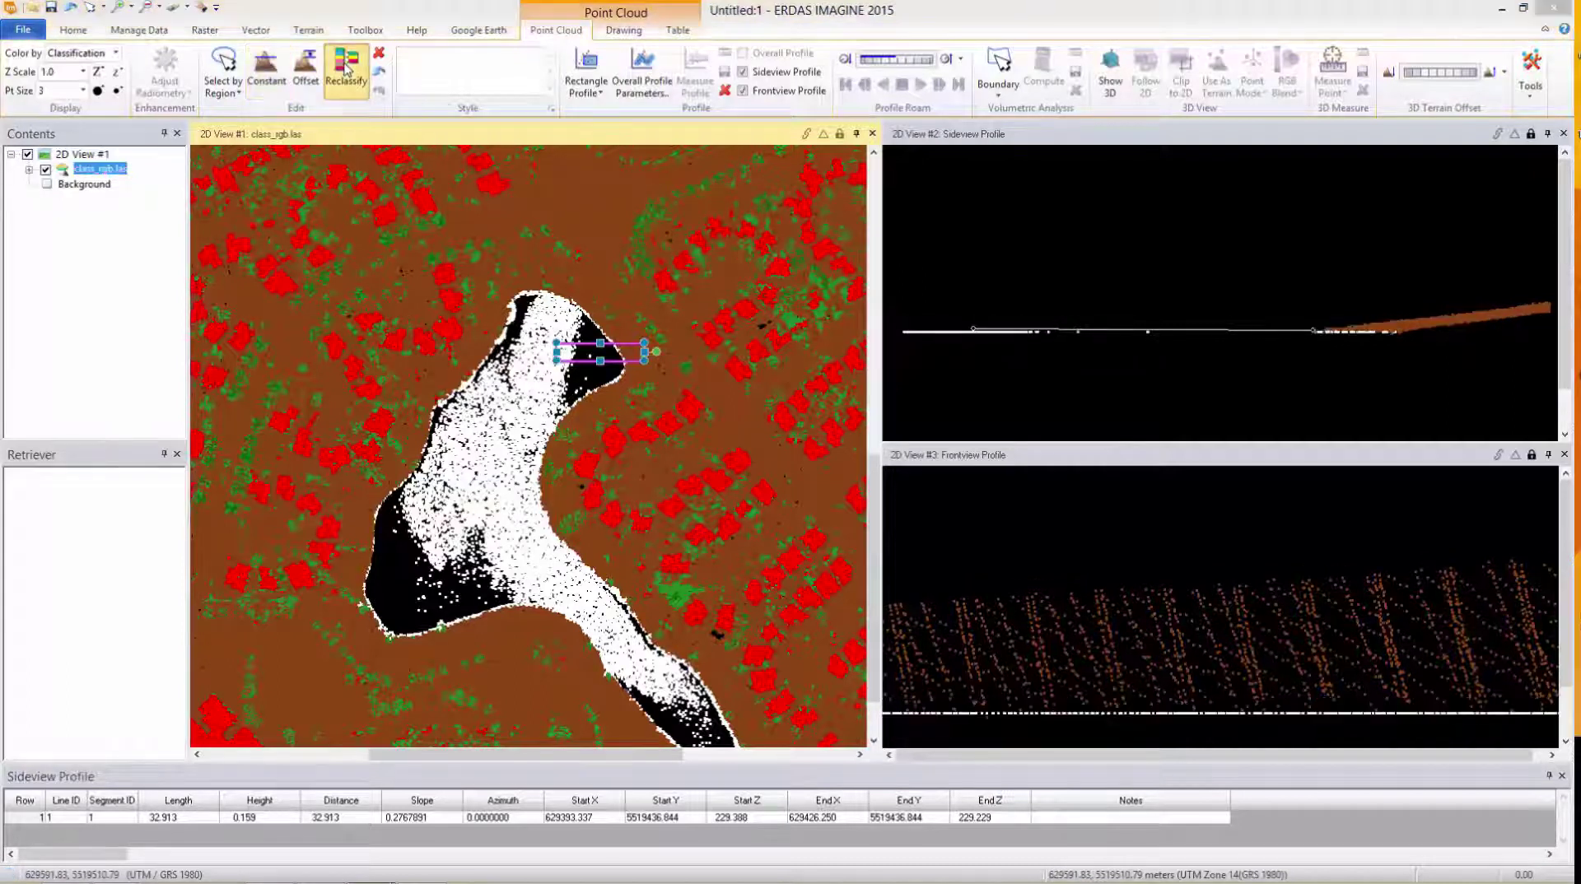
{"action": "left_click_drag", "start_coordinate": [838, 325], "coordinate": [838, 392]}
{"action": "left_click_drag", "start_coordinate": [690, 186], "coordinate": [682, 321]}
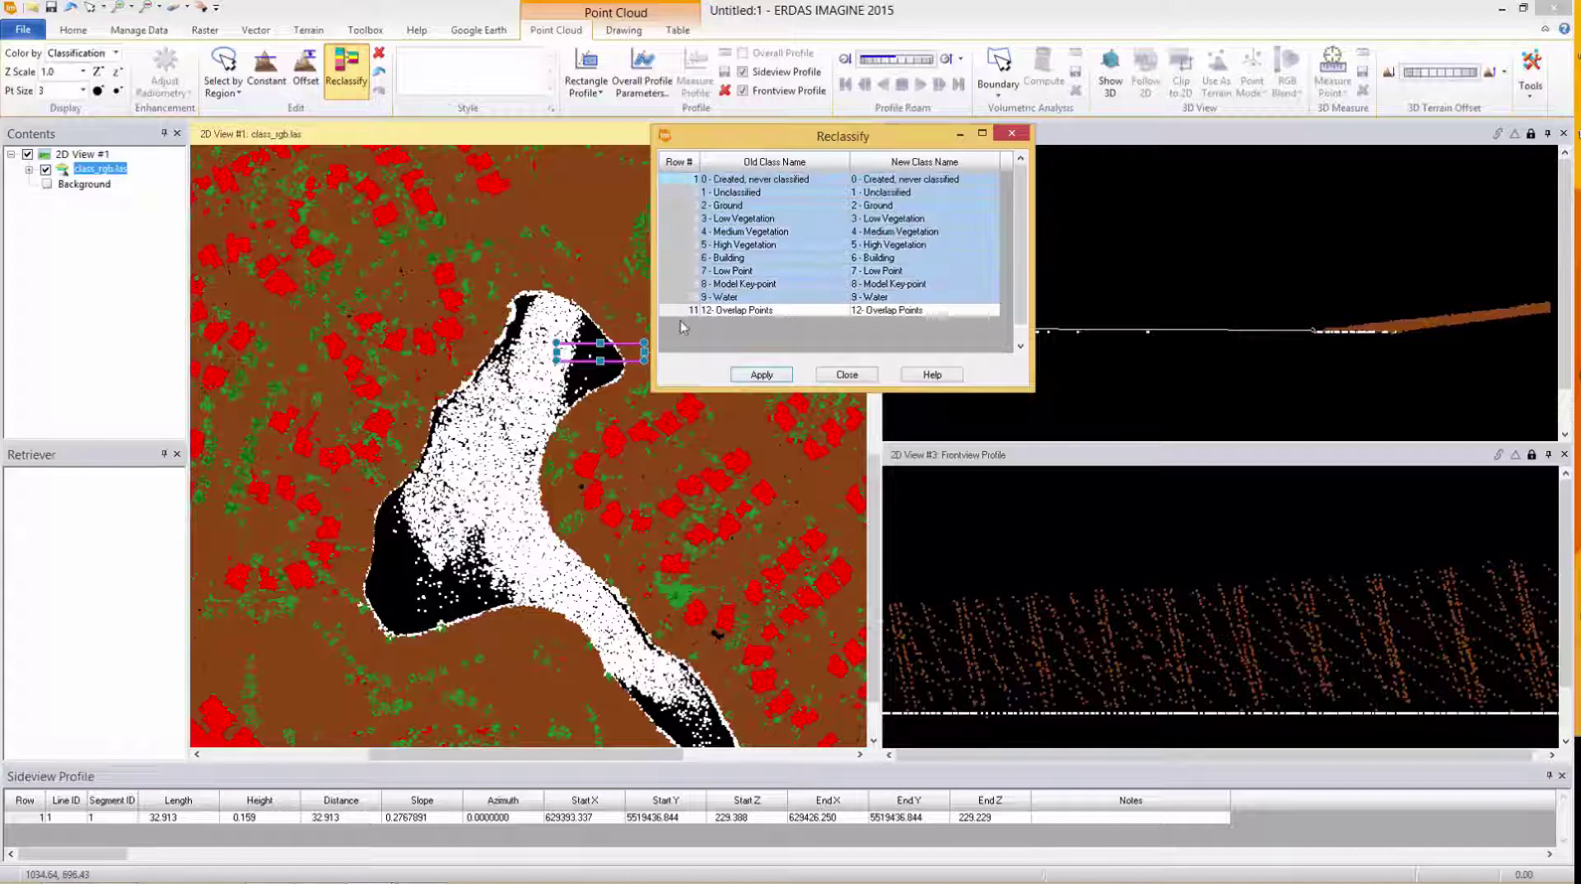
{"action": "left_click", "coordinate": [881, 271]}
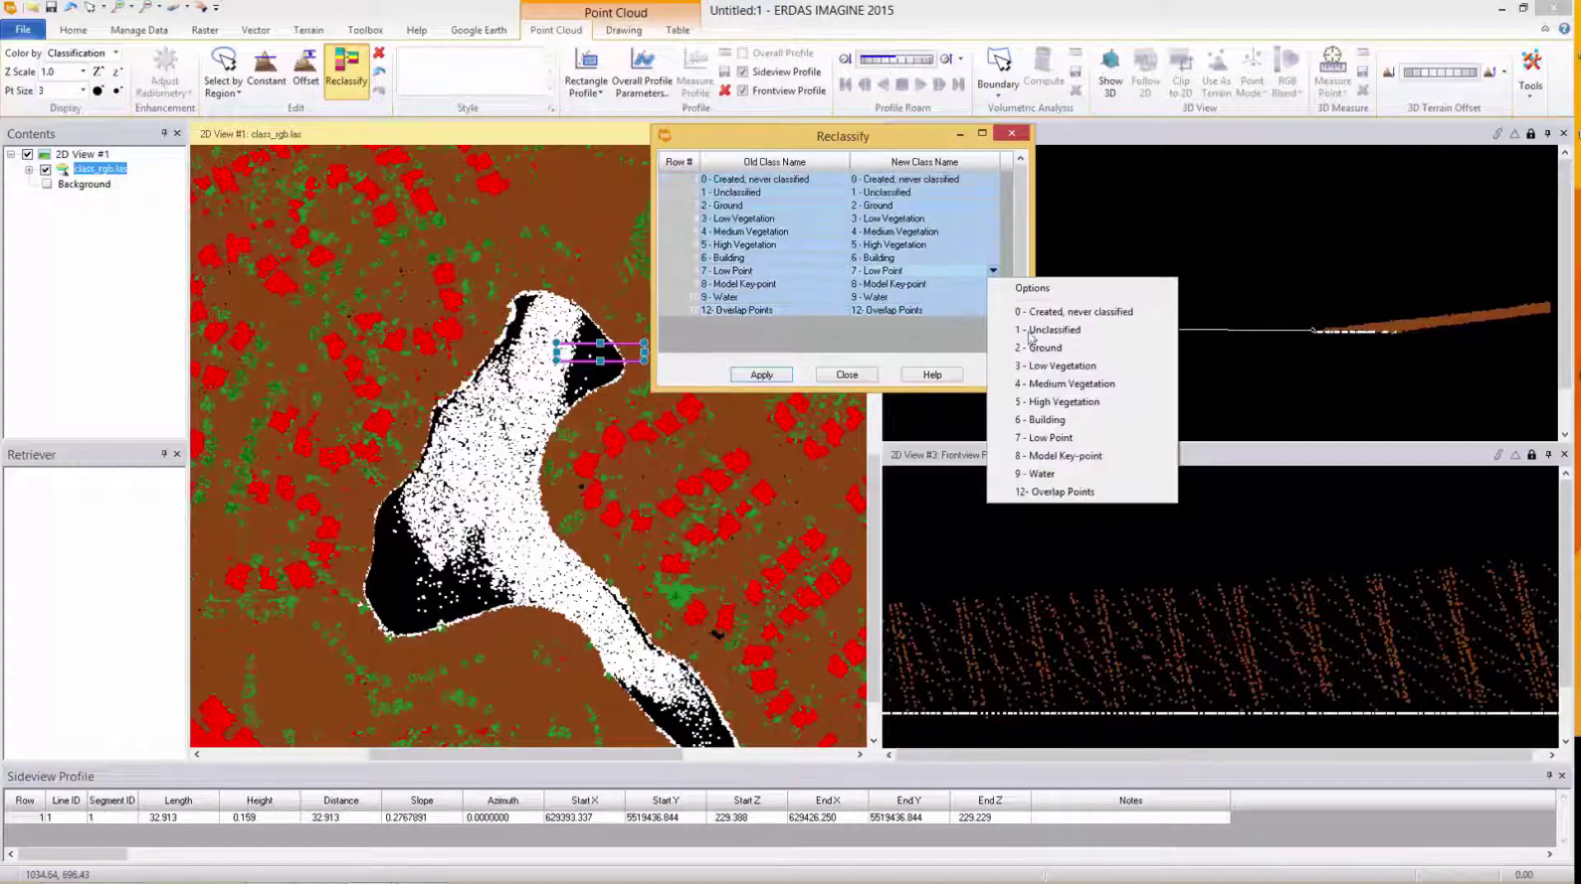
{"action": "left_click", "coordinate": [1053, 476]}
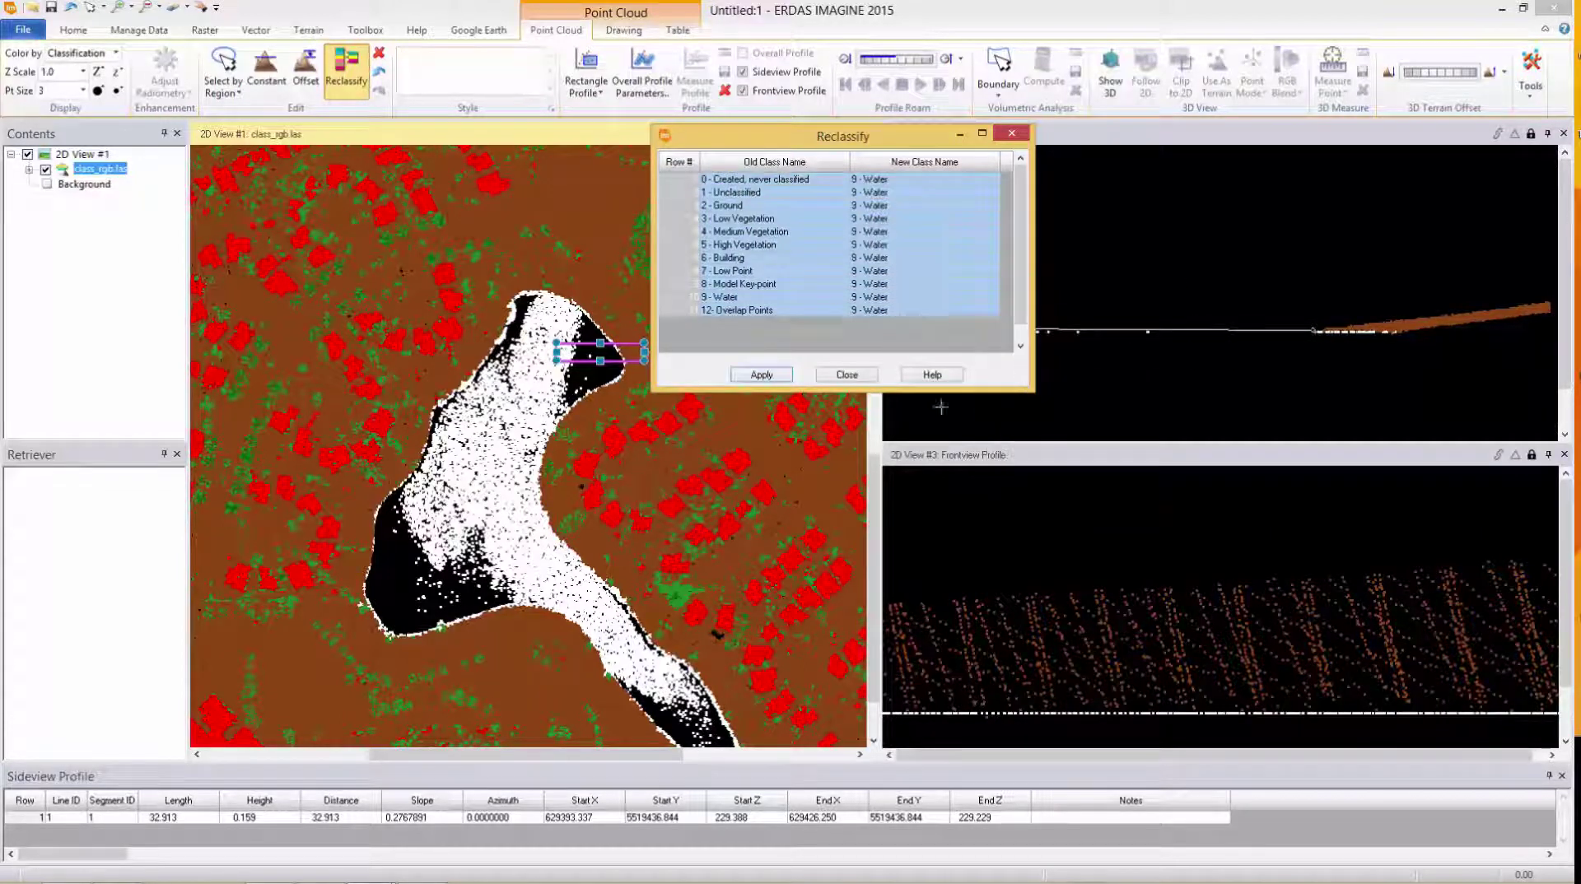
{"action": "left_click", "coordinate": [845, 376]}
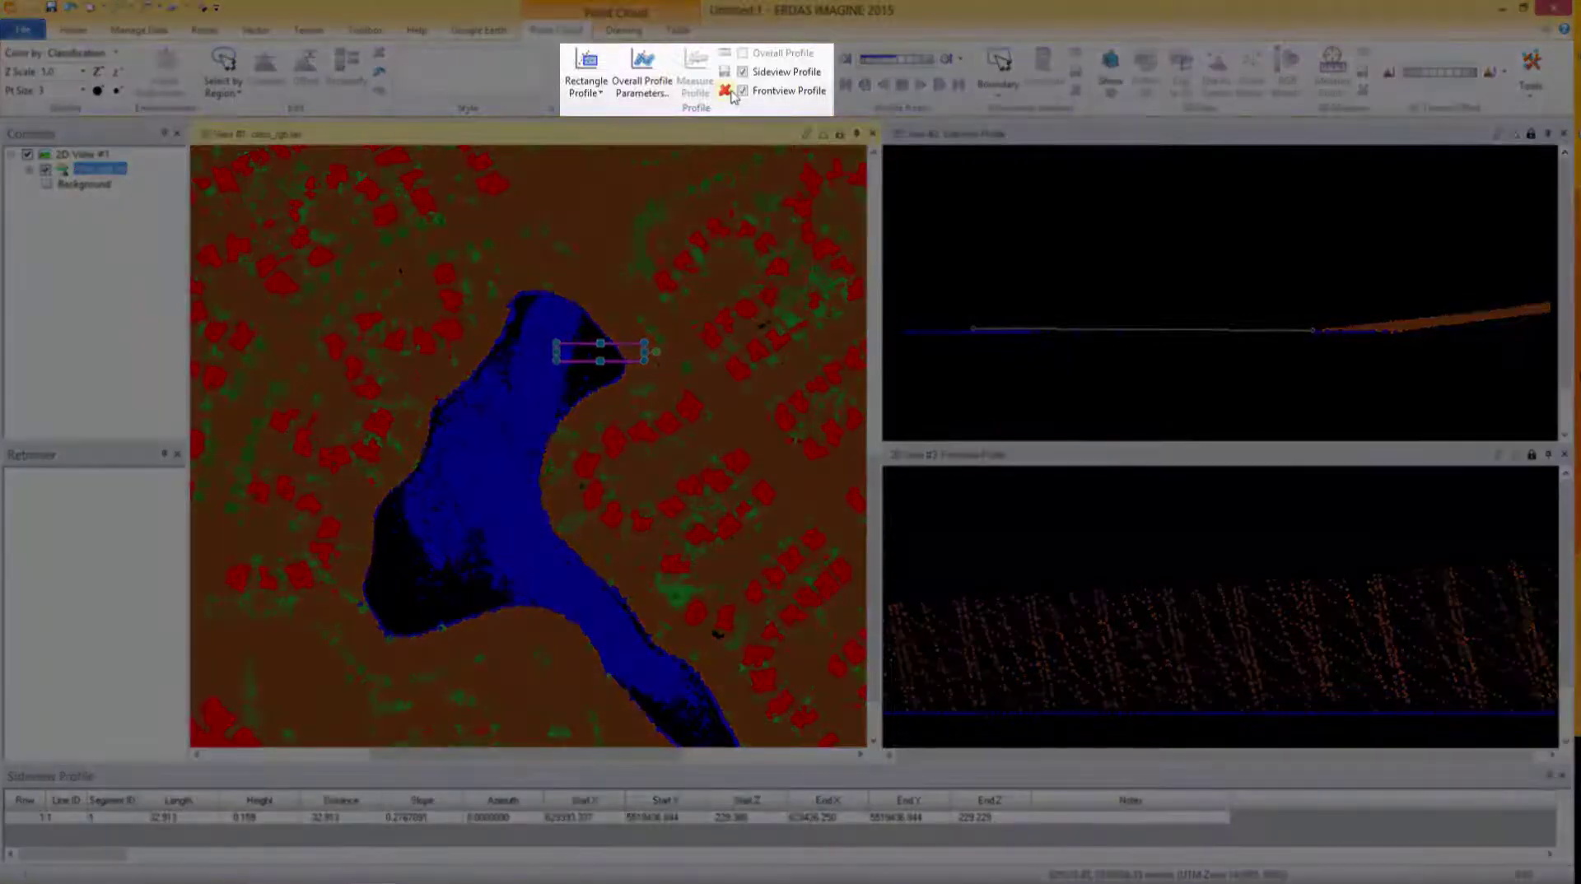
Step: Delete the lake profile and show the full extent of class_rgb.las with its class list expanded
{"action": "left_click", "coordinate": [725, 91]}
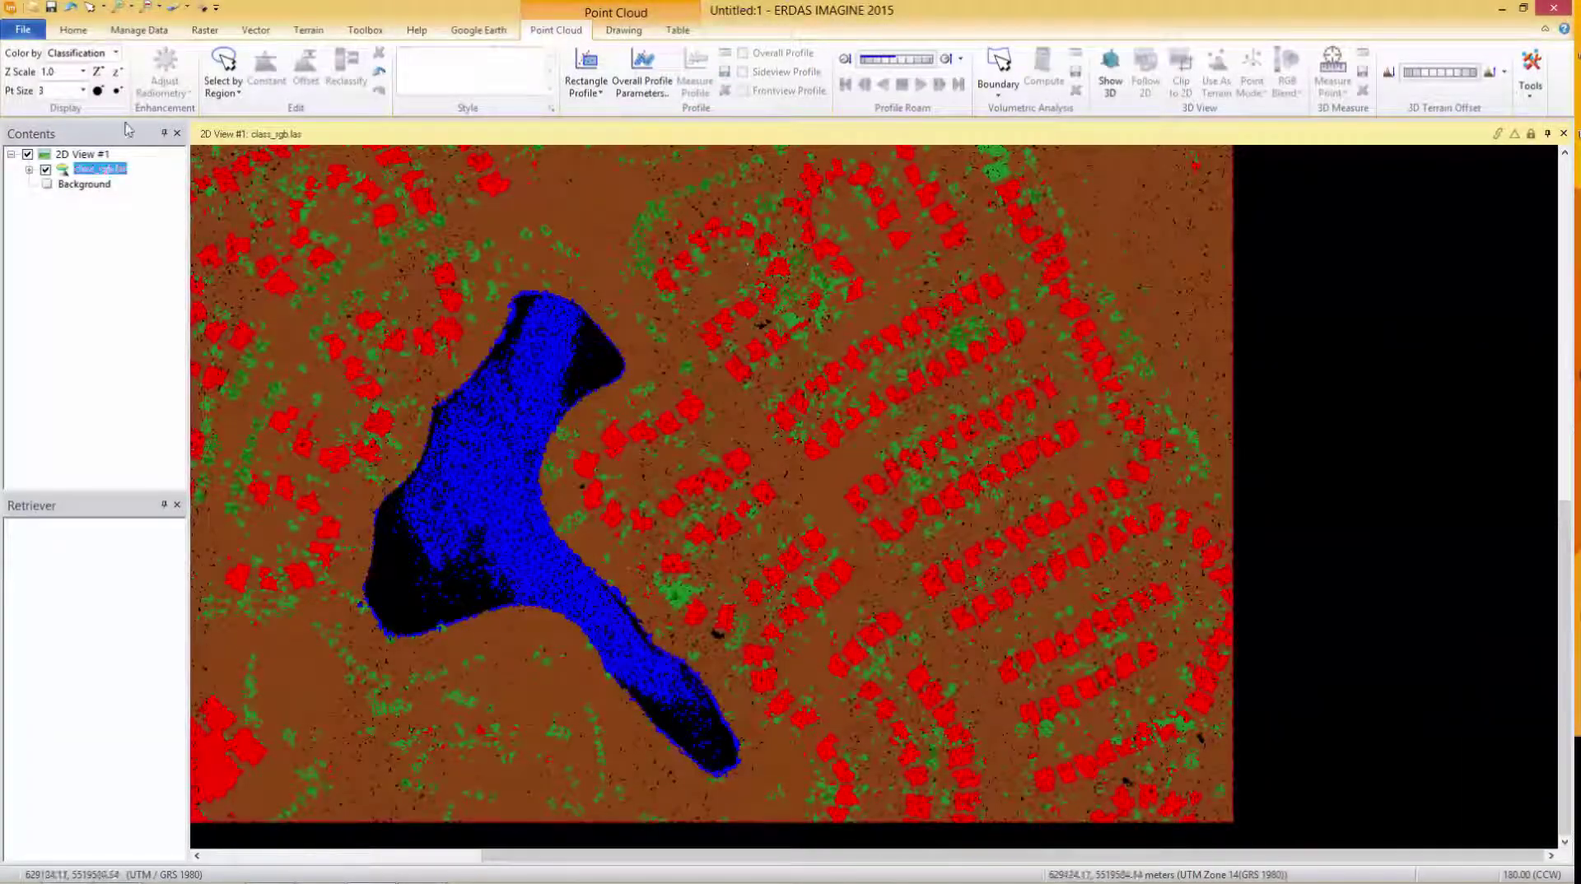
{"action": "left_click", "coordinate": [74, 30]}
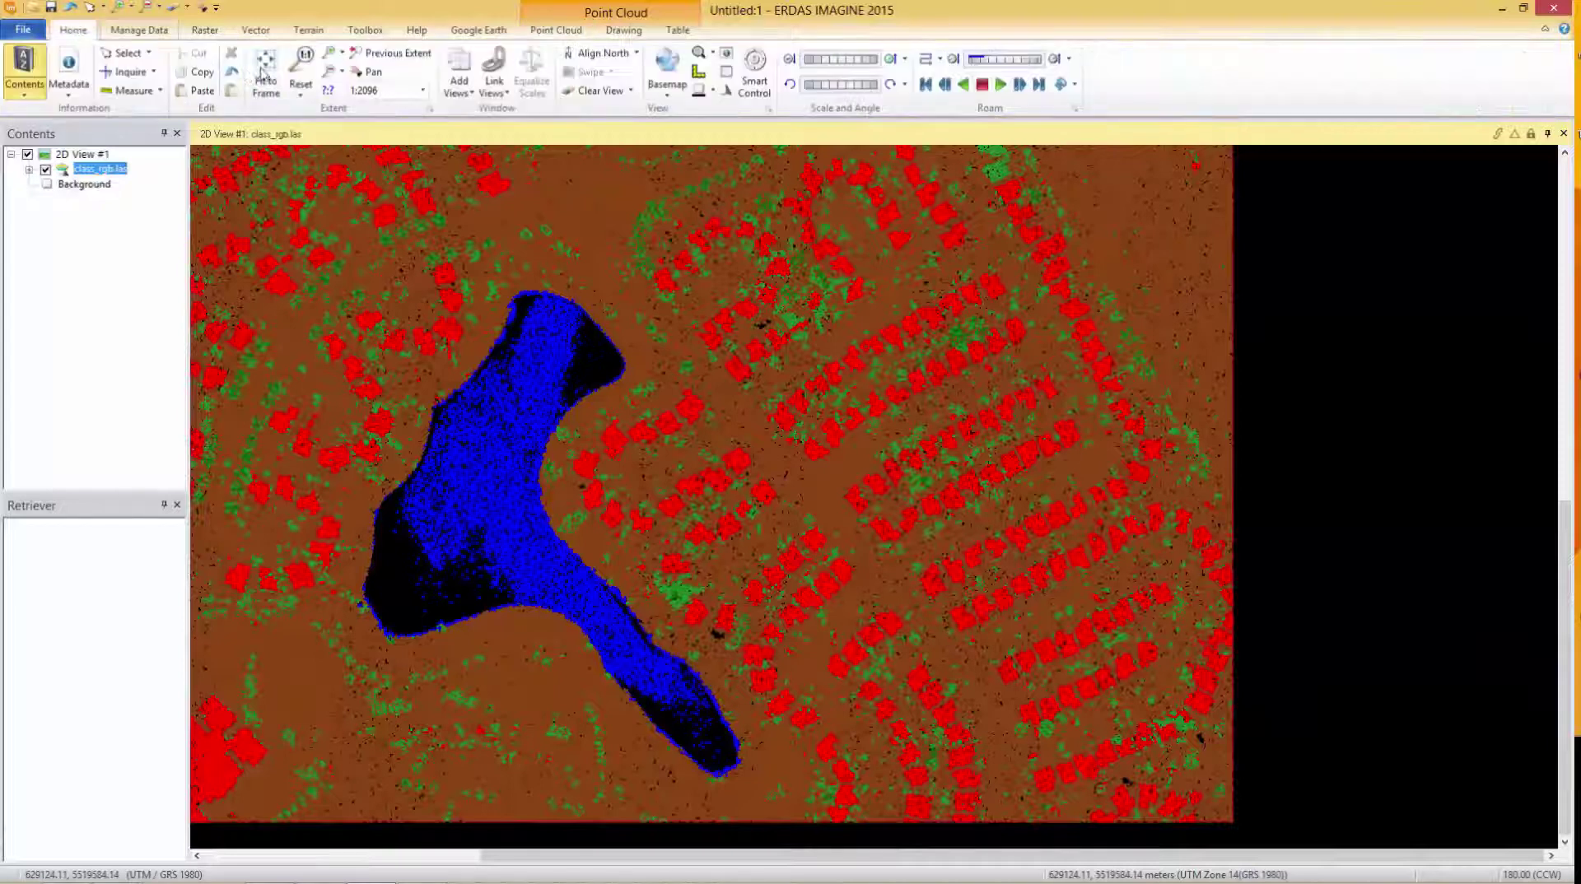
{"action": "left_click", "coordinate": [265, 72]}
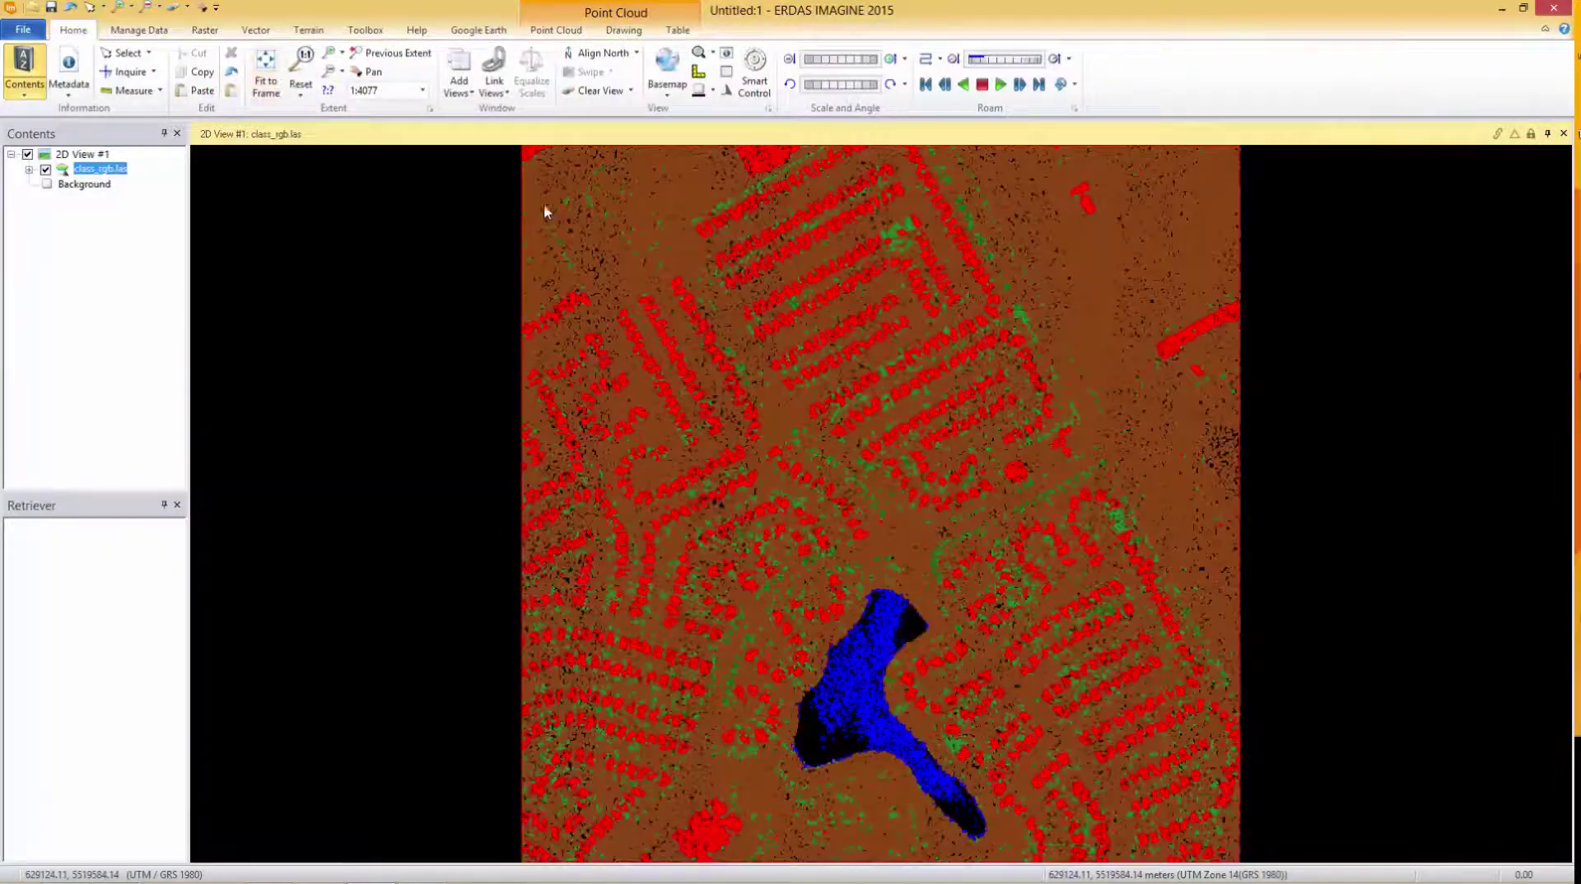
{"action": "left_click", "coordinate": [99, 168]}
{"action": "left_click", "coordinate": [29, 169]}
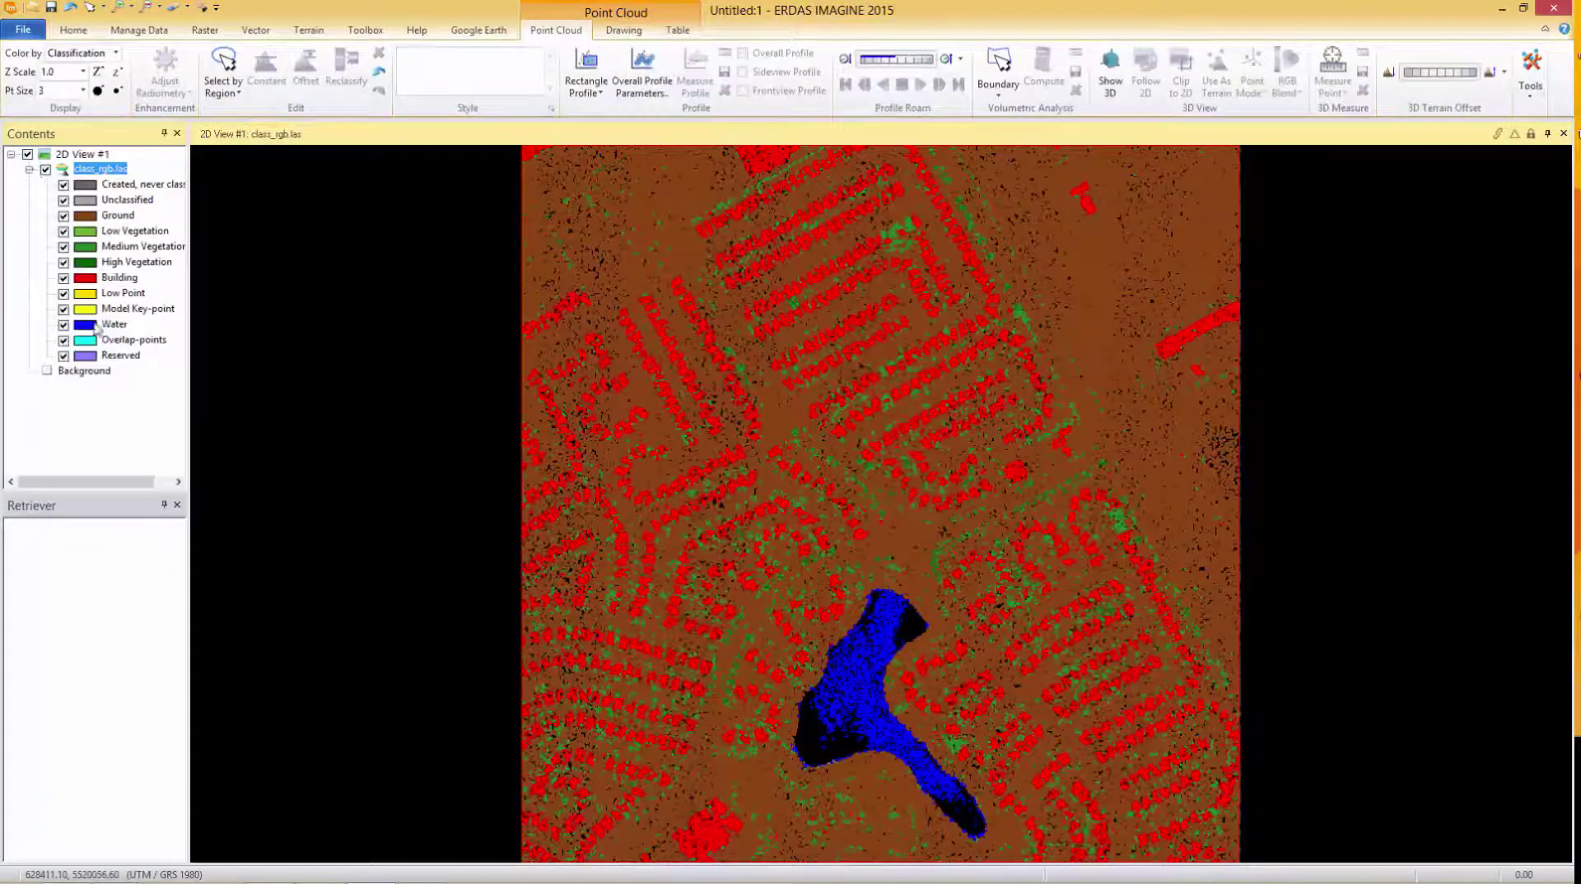